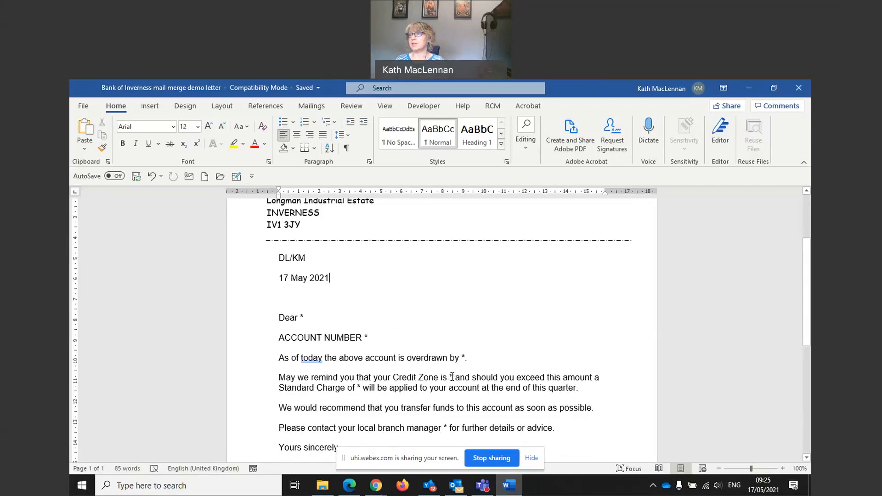
- Open the Mailmerge practice AIT database in Access and review the Customer Info table's columns across to Branch manager
scroll(448, 374, "down", 2)
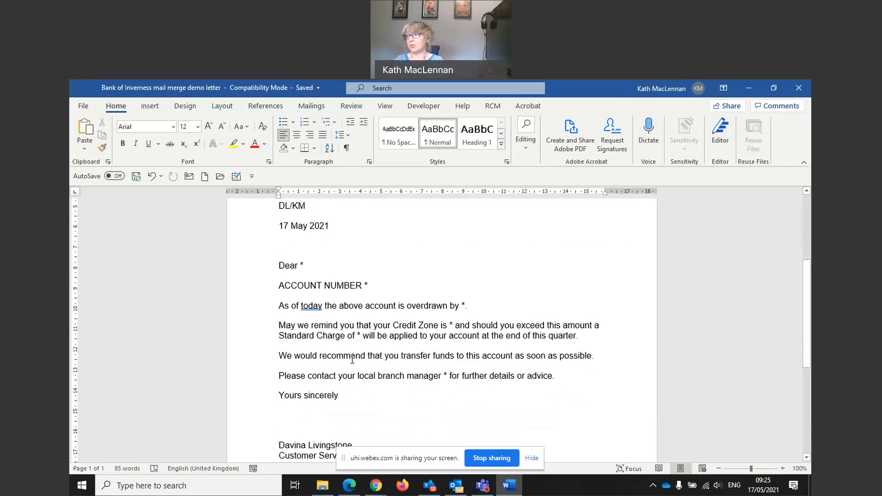
scroll(374, 366, "down", 3)
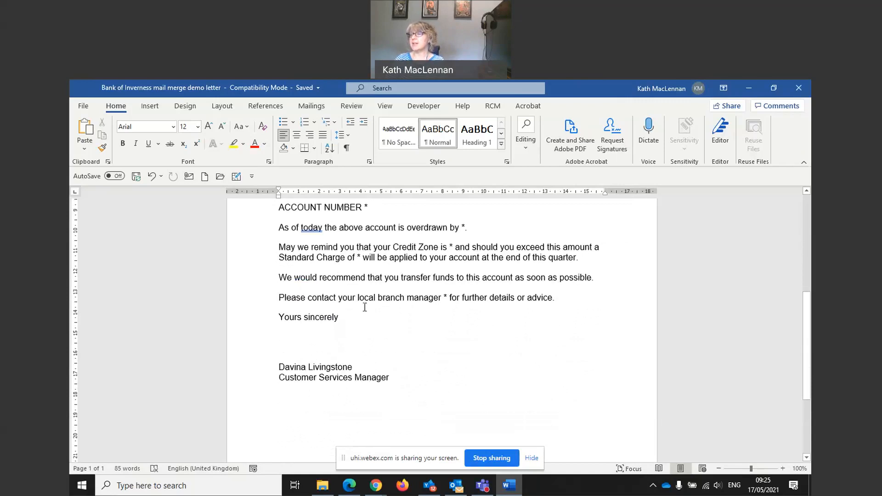
left_click(322, 485)
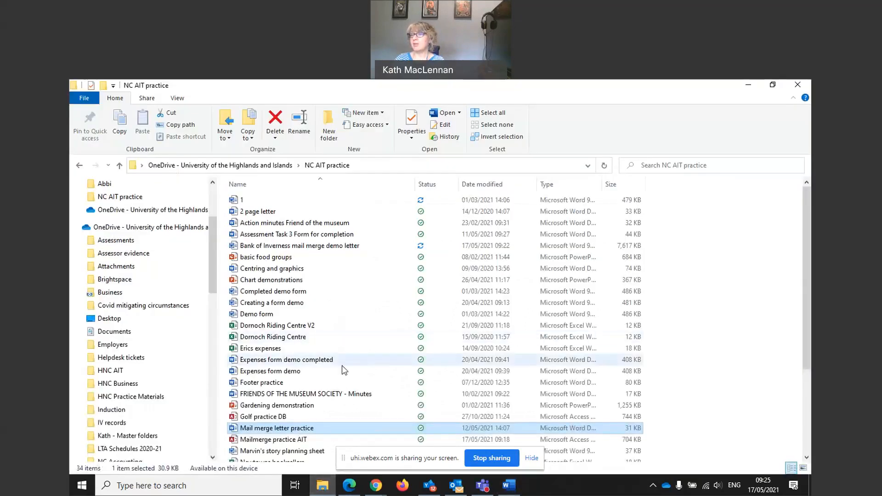
double_click(296, 440)
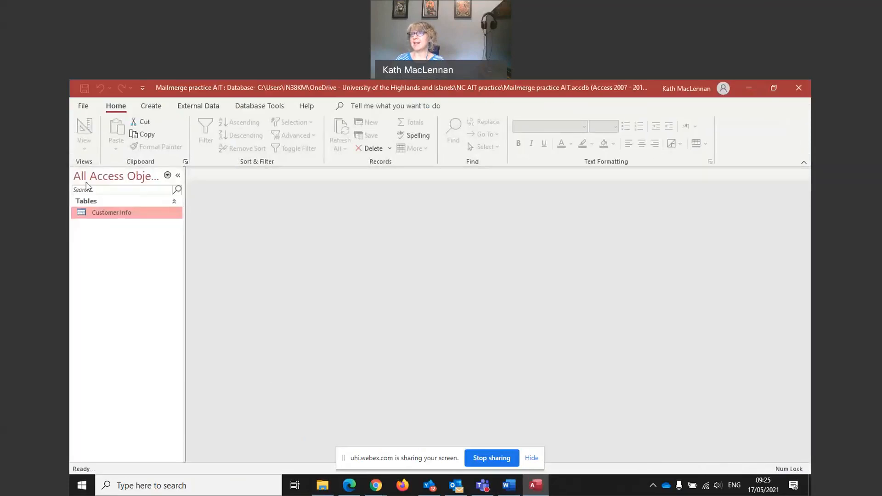
double_click(114, 211)
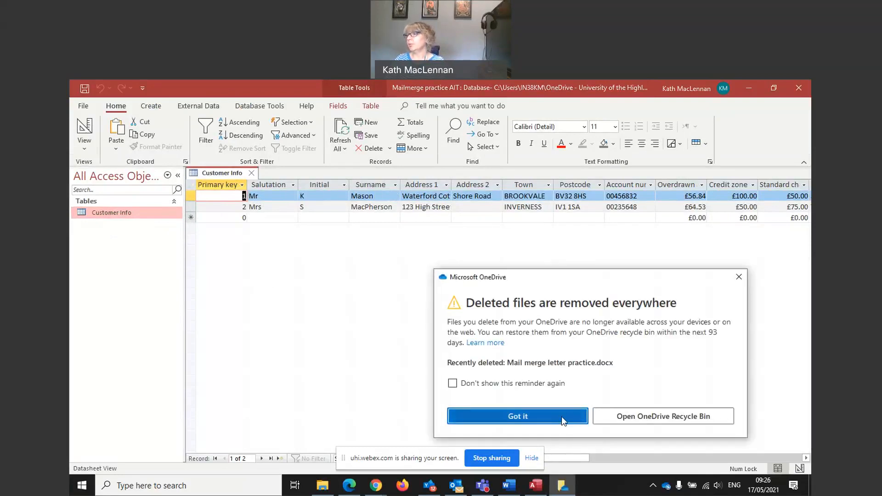
left_click(574, 422)
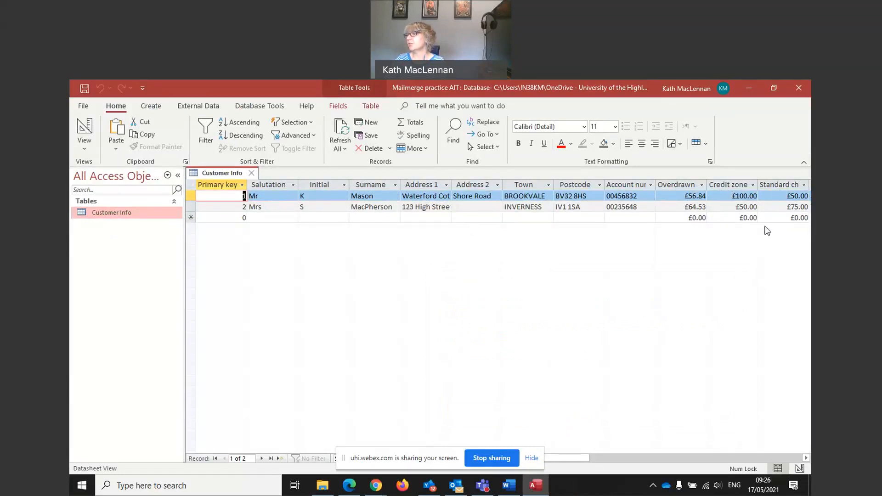
left_click_drag(580, 459, 626, 459)
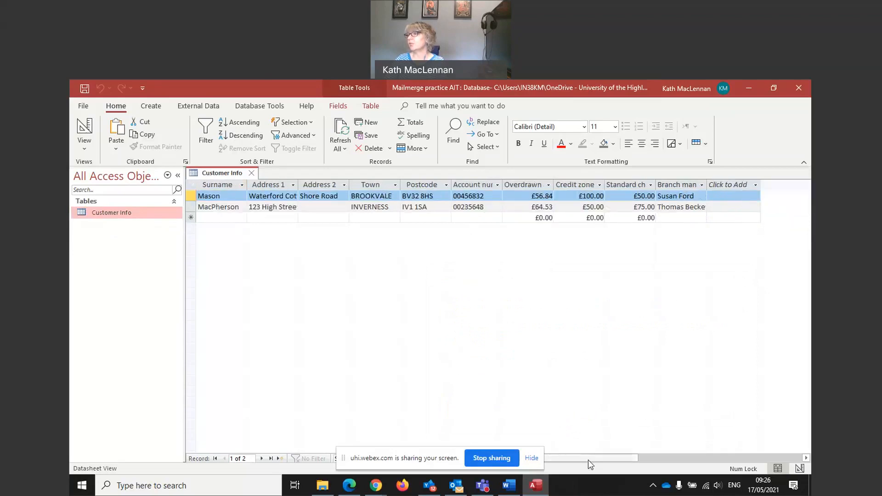
left_click_drag(581, 458, 541, 462)
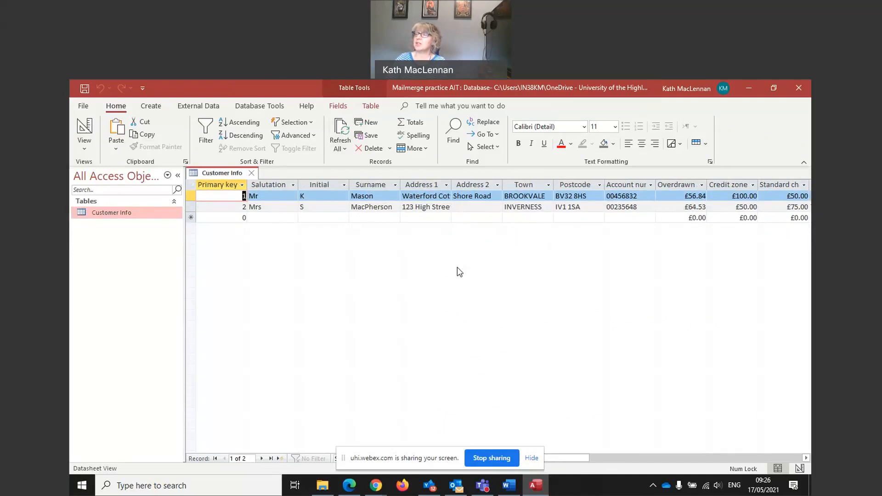
- Switch back to the Word letter, place the cursor on the blank address line below the date, and check the surrounding paragraph marks
left_click(509, 484)
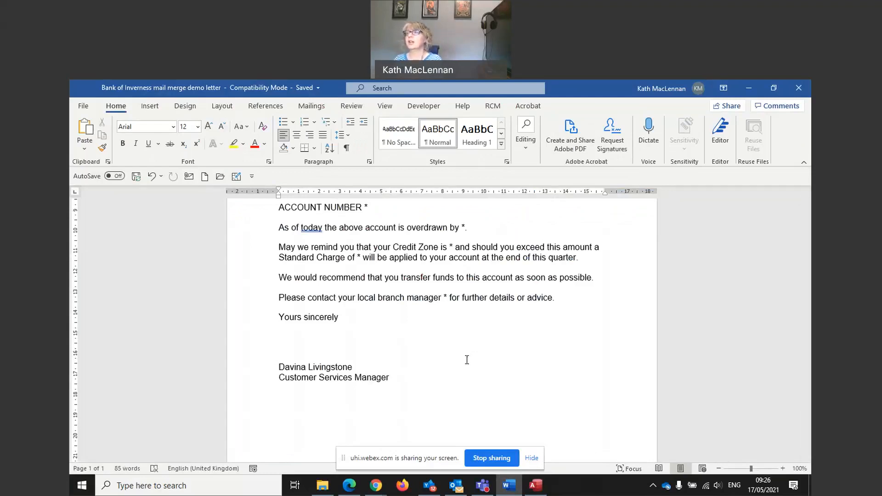
scroll(452, 347, "up", 6)
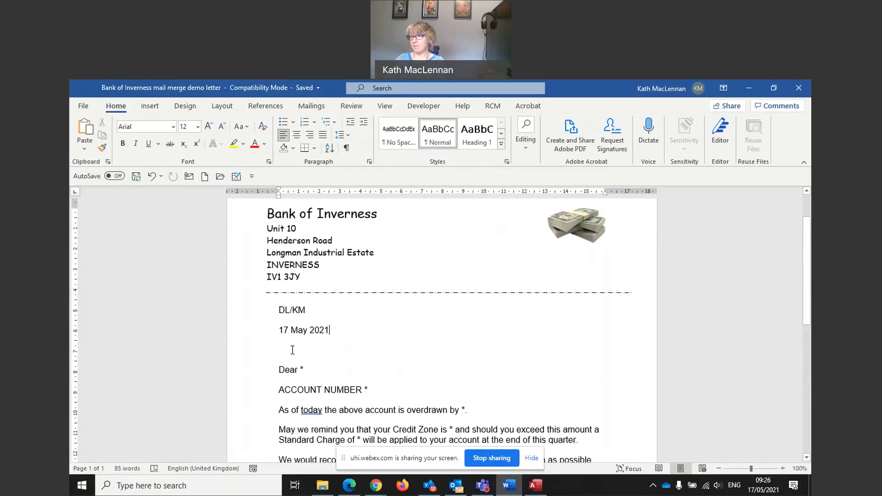
left_click(288, 350)
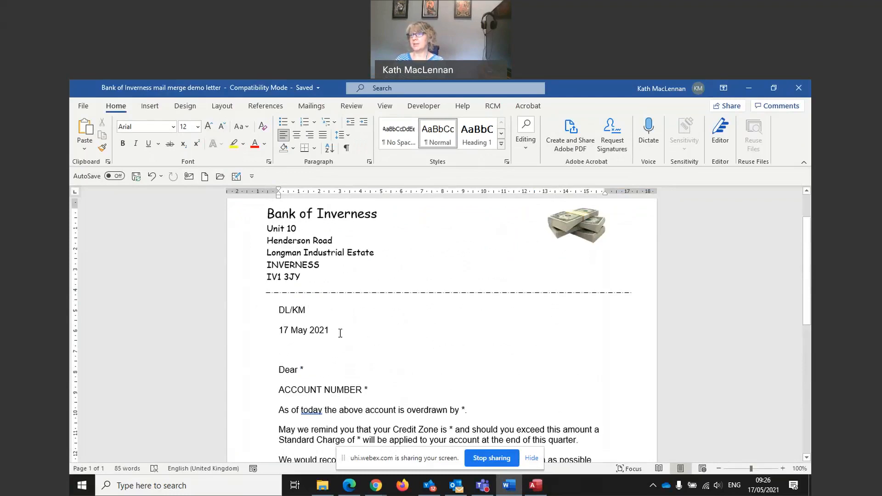
left_click(347, 147)
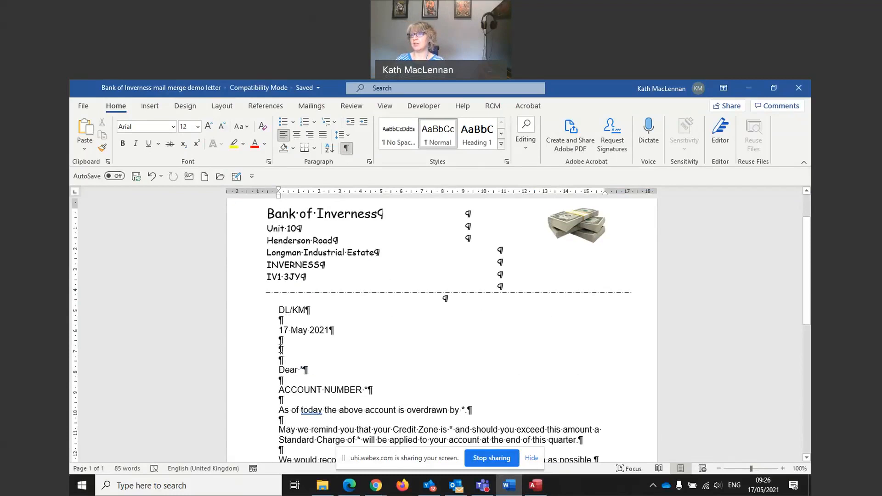
left_click(346, 147)
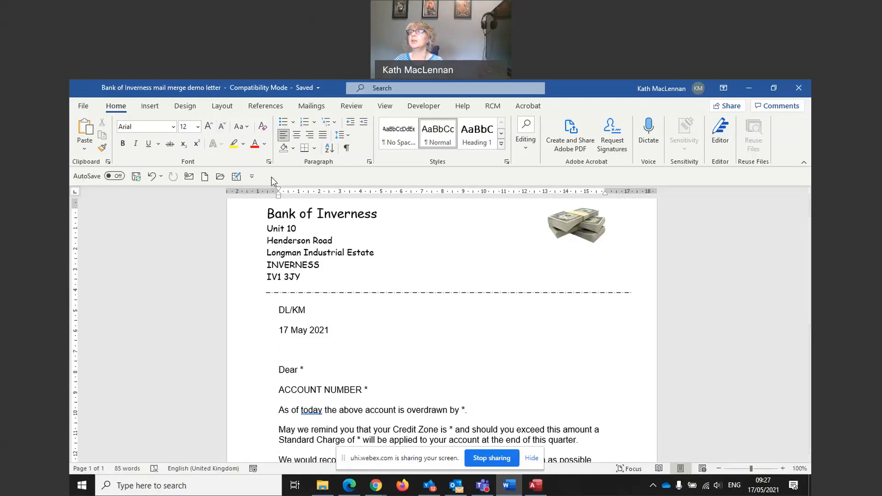
- Start the Step-by-Step Mail Merge Wizard for letters, using the current document, and proceed to recipient selection
left_click(308, 108)
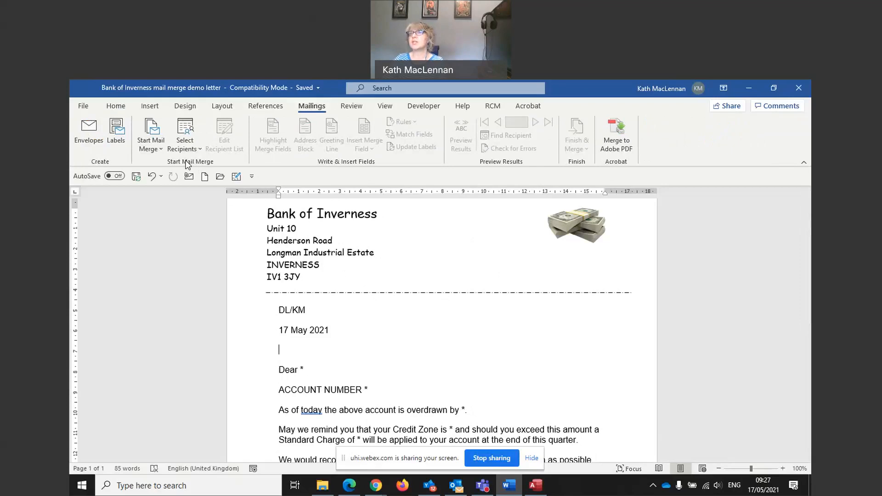
left_click(147, 136)
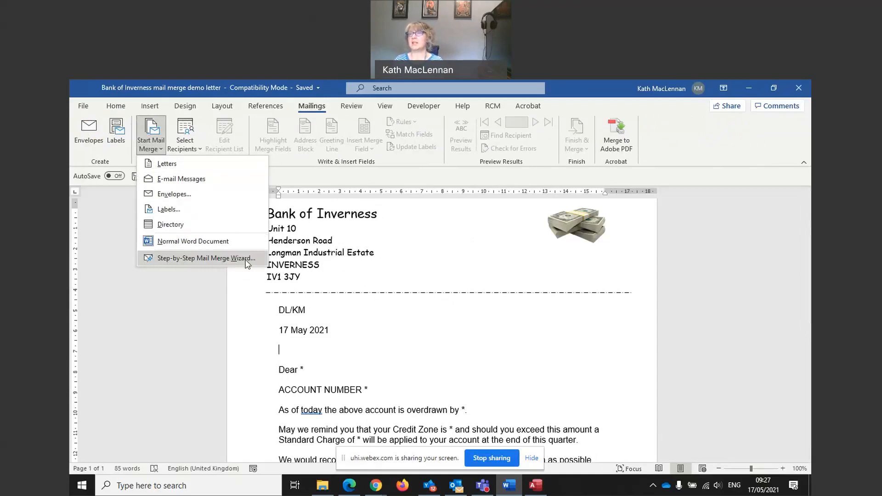
left_click(197, 258)
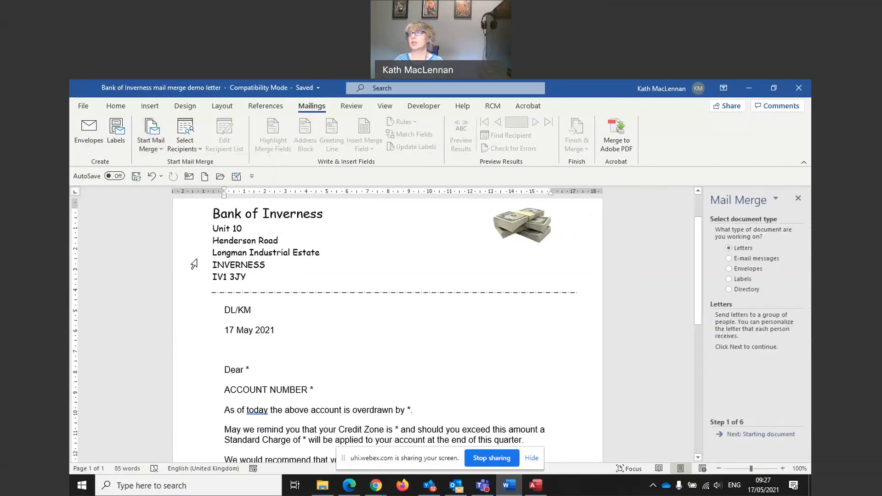
left_click(151, 142)
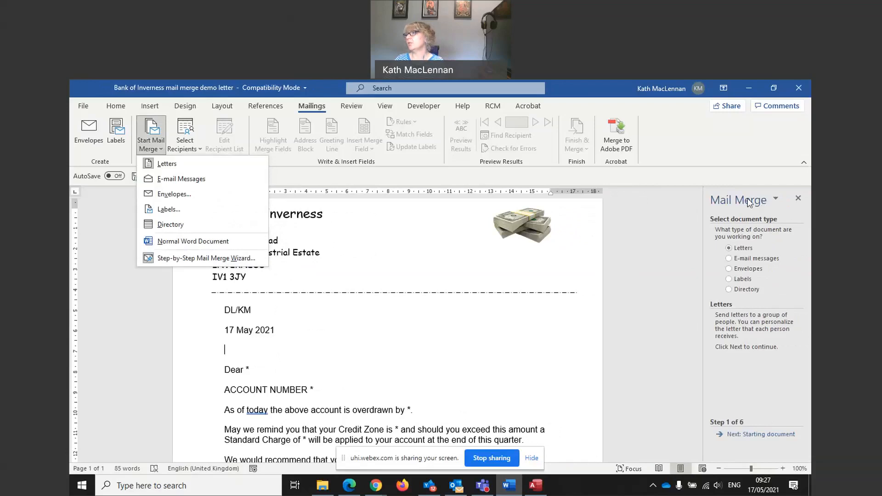
left_click(675, 233)
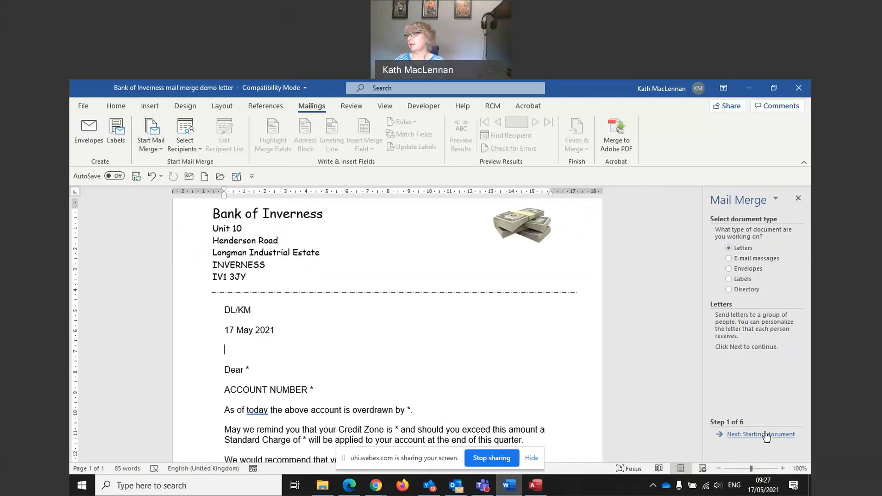
left_click(765, 442)
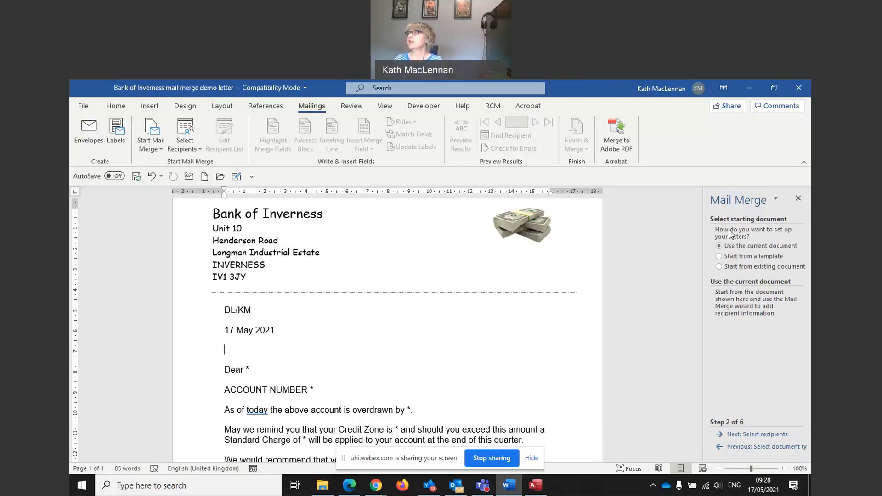
left_click(746, 434)
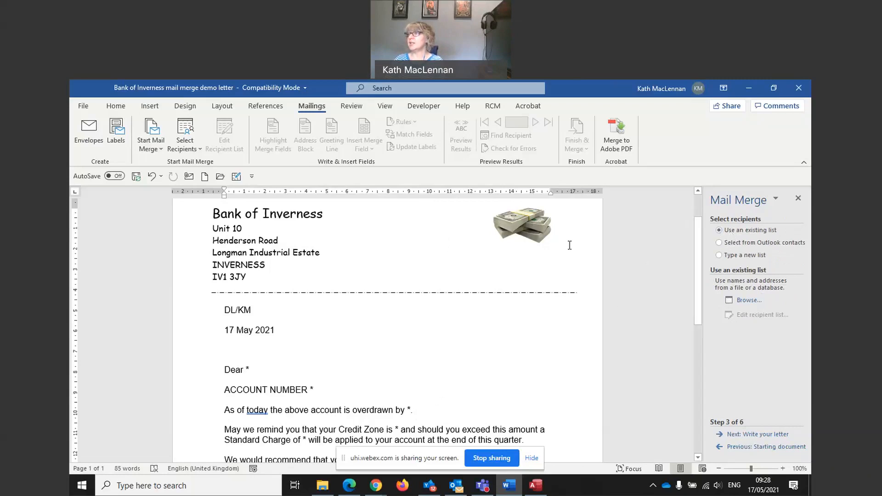
- Close the Access database and attach Mailmerge practice AIT from the NC AIT practice folder as the existing recipient list, keeping all recipients
left_click(538, 487)
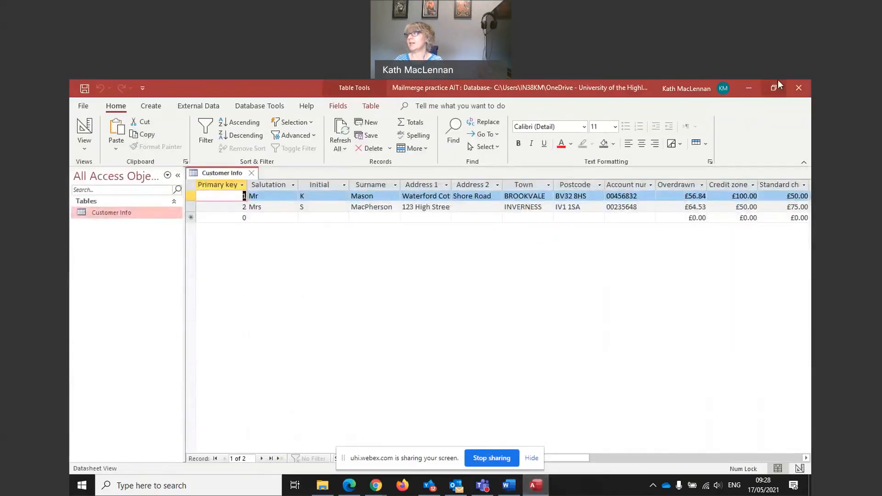
left_click(798, 86)
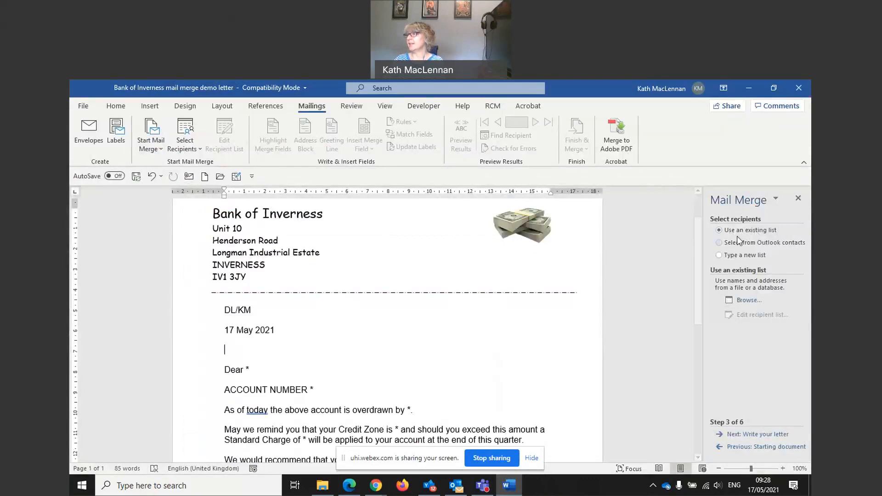
left_click(749, 299)
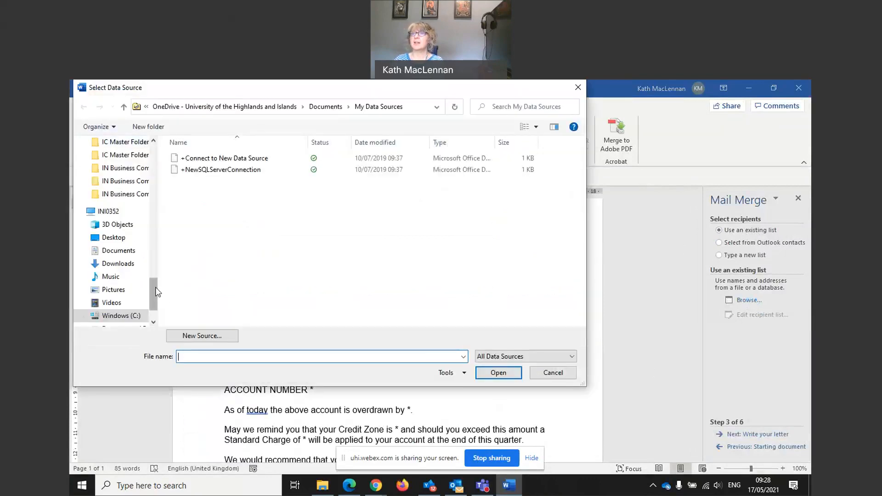
left_click_drag(155, 291, 154, 211)
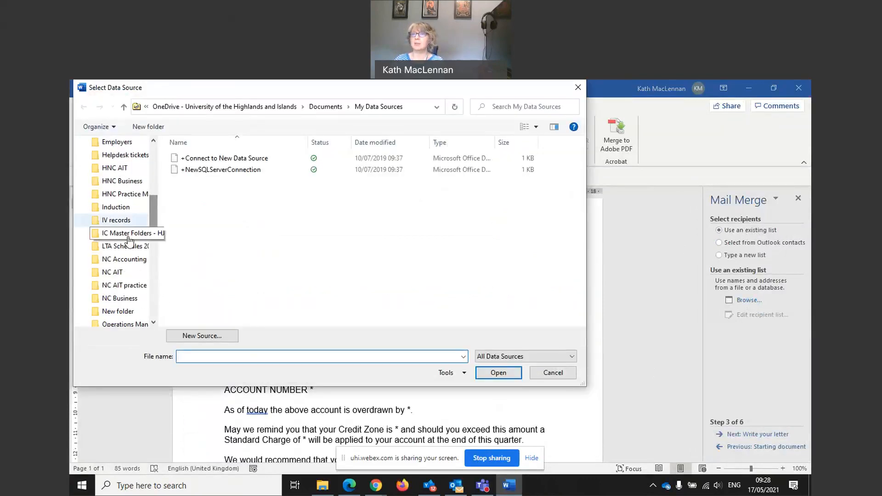
left_click(122, 286)
scroll(237, 240, "down", 3)
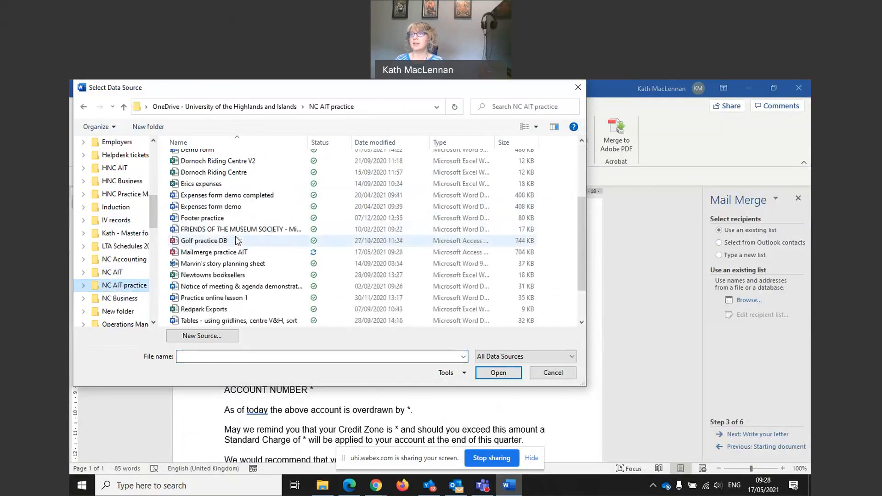
left_click(219, 255)
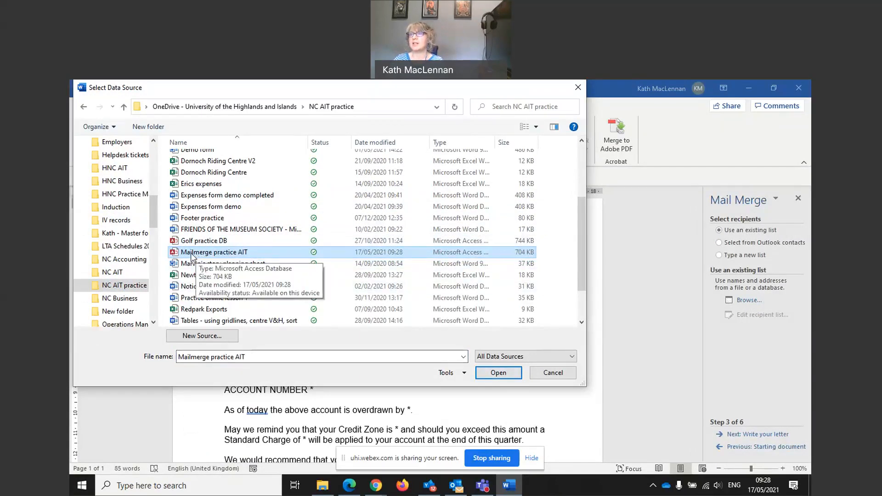
left_click(504, 376)
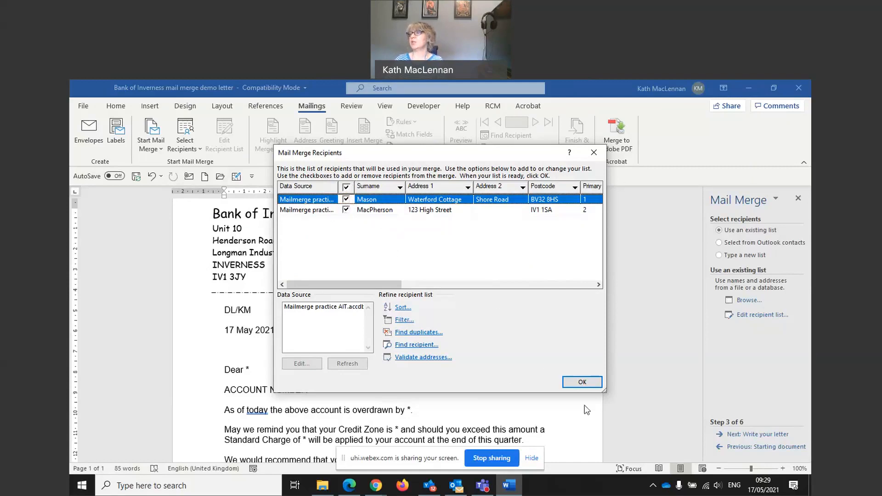
left_click(581, 382)
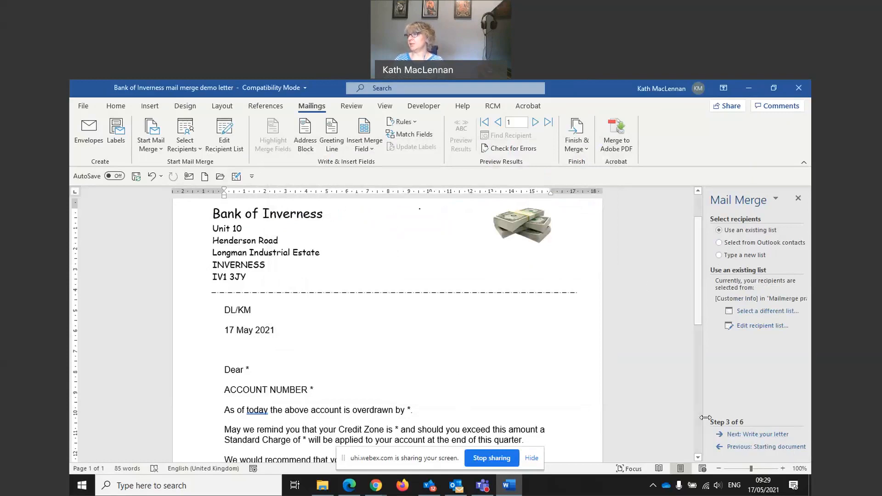
- Proceed to writing the letter and insert the Salutation merge field below the date, followed by a space
left_click(747, 435)
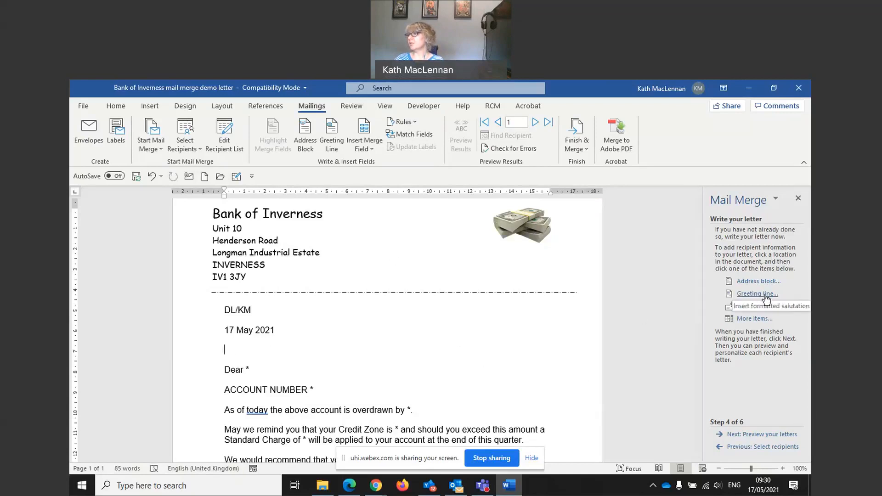
left_click(753, 319)
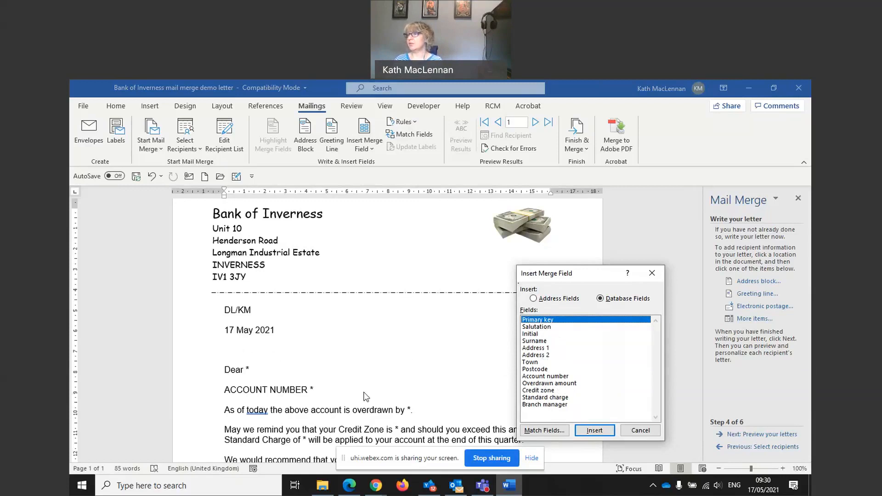
left_click(539, 327)
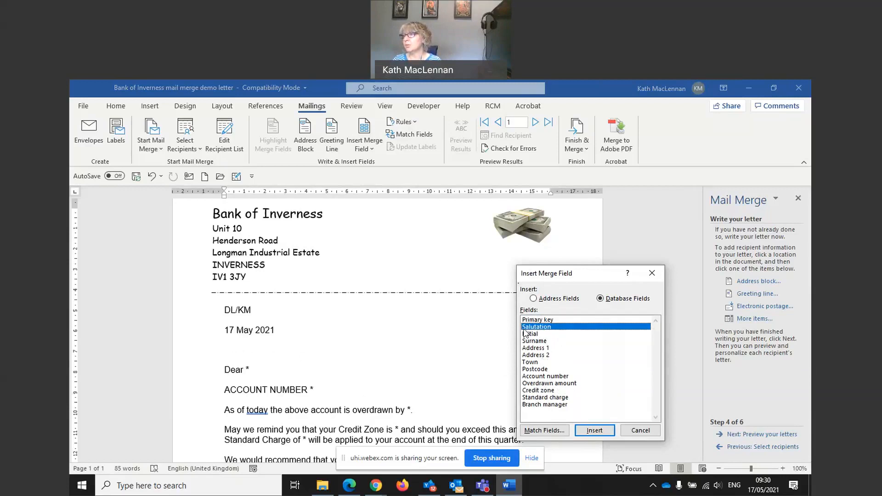
left_click(595, 430)
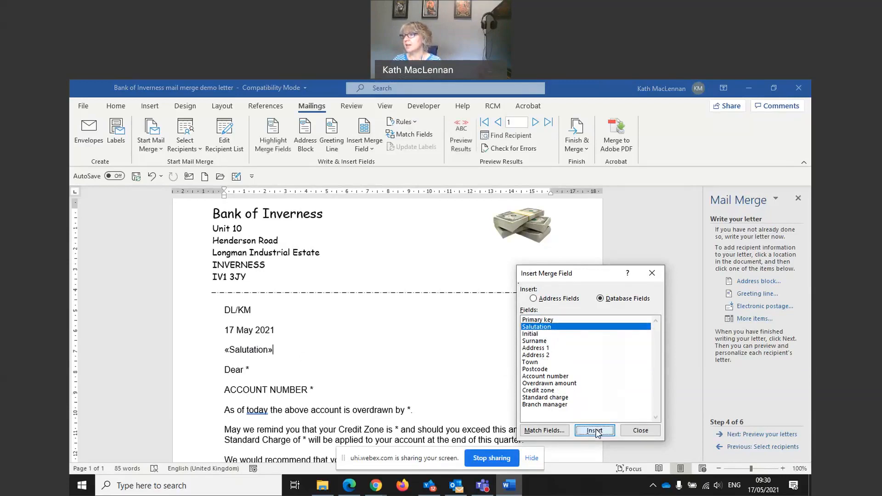
left_click(638, 431)
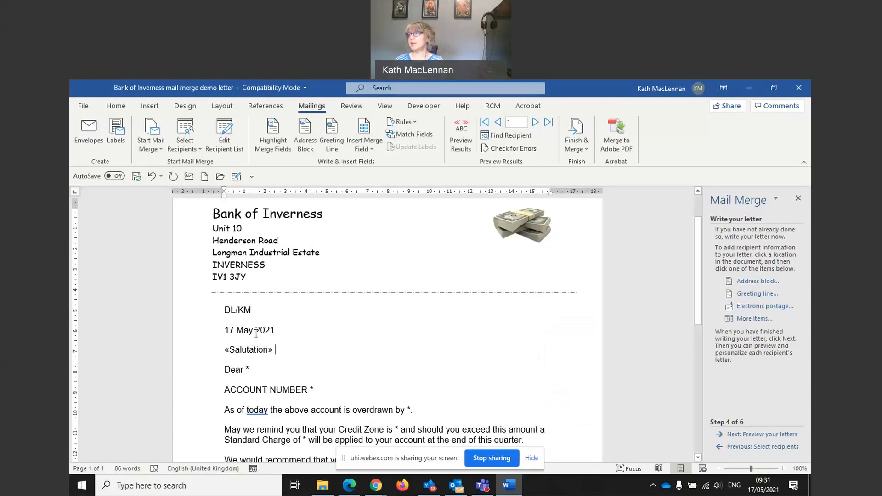
- Insert the Initial and Surname merge fields after the Salutation field, separated by a space
left_click(754, 319)
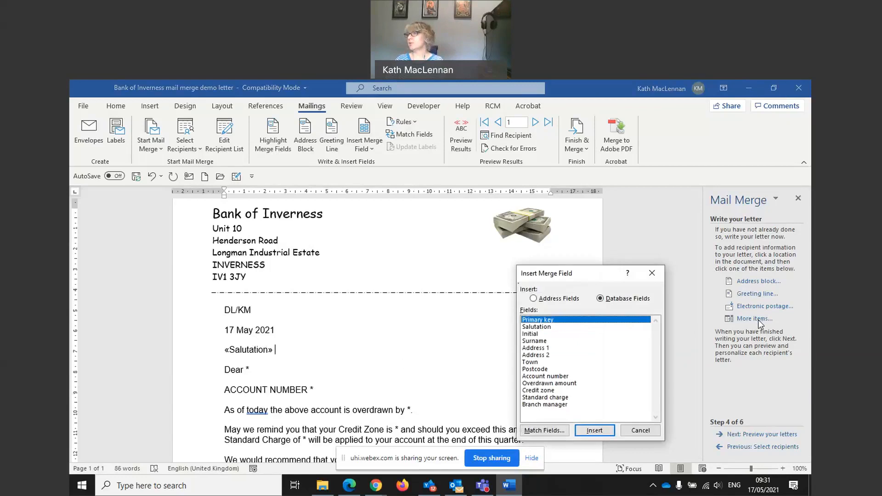
left_click(565, 333)
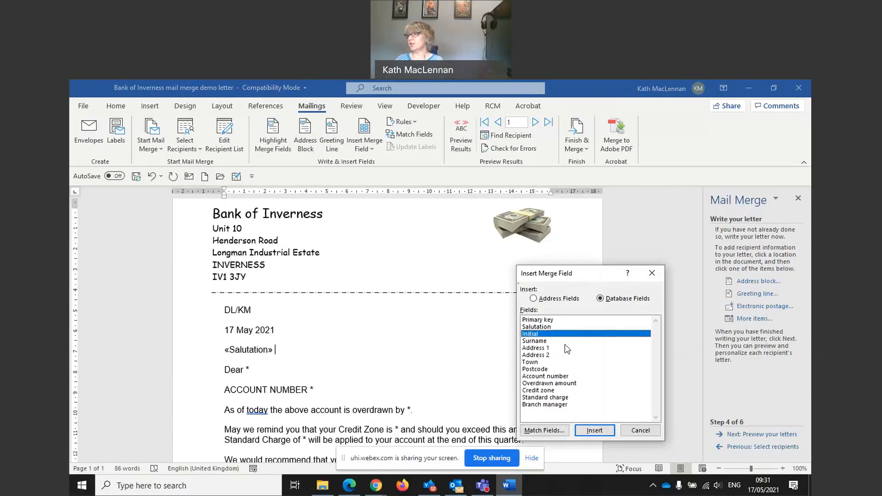
left_click(596, 432)
left_click(640, 430)
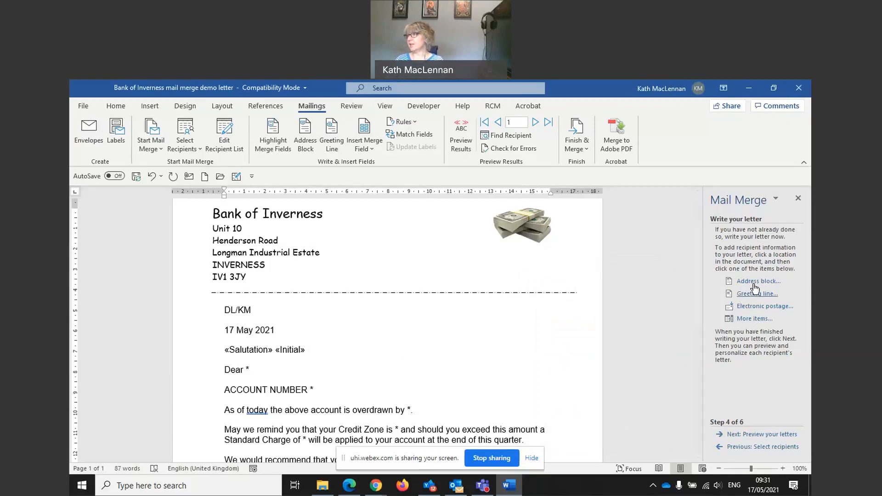
left_click(754, 317)
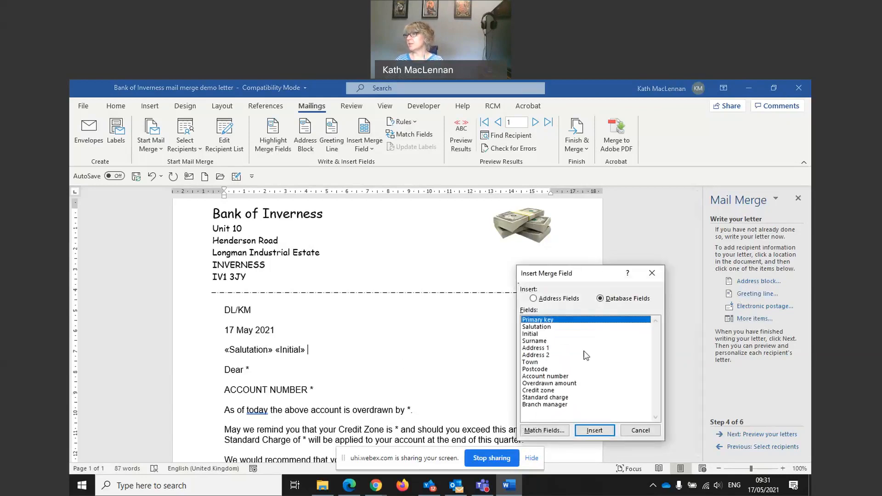
left_click(539, 342)
left_click(594, 430)
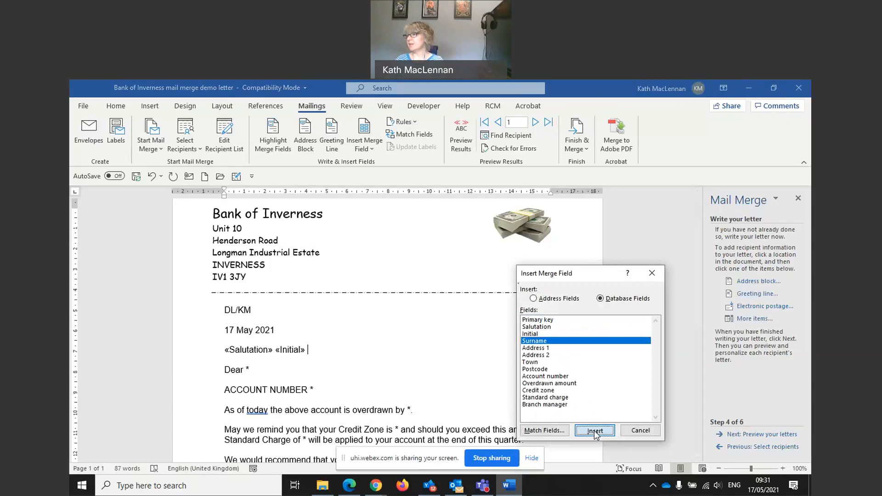
left_click(638, 430)
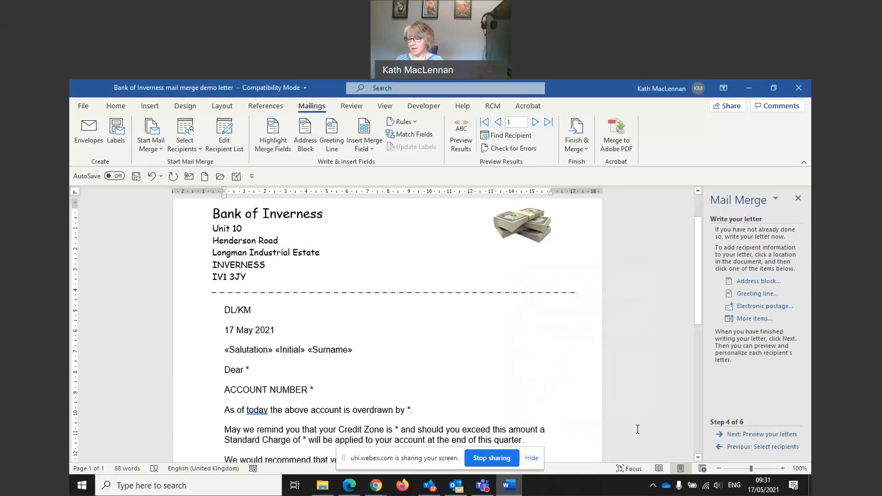
- Insert the Address 1 merge field on a new line below the name fields, and add a line break after it
key("Return")
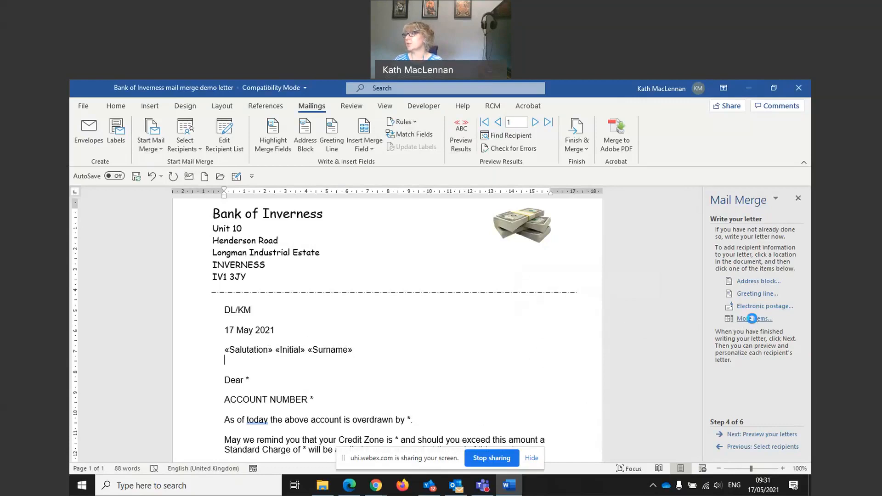
left_click(754, 319)
left_click(534, 347)
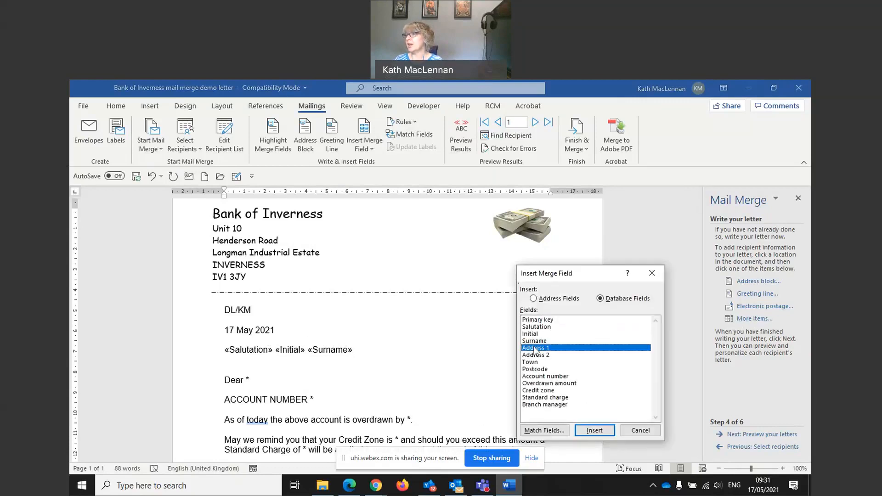
left_click(590, 432)
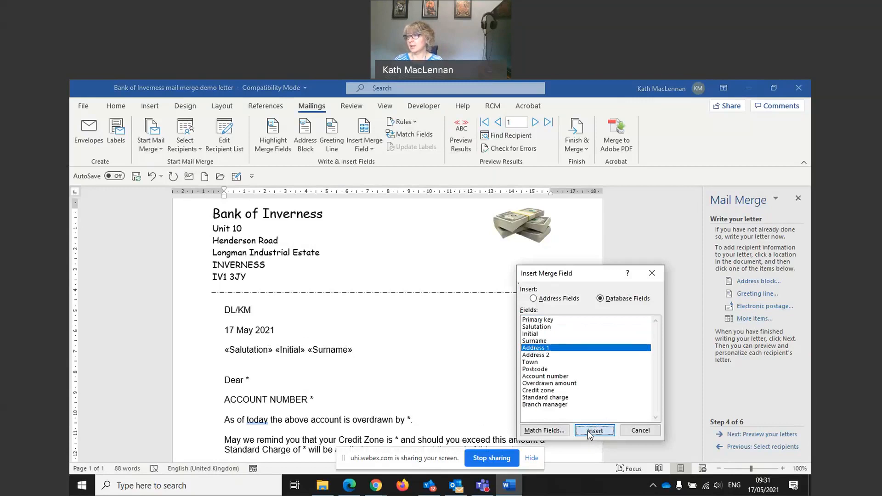
left_click(639, 431)
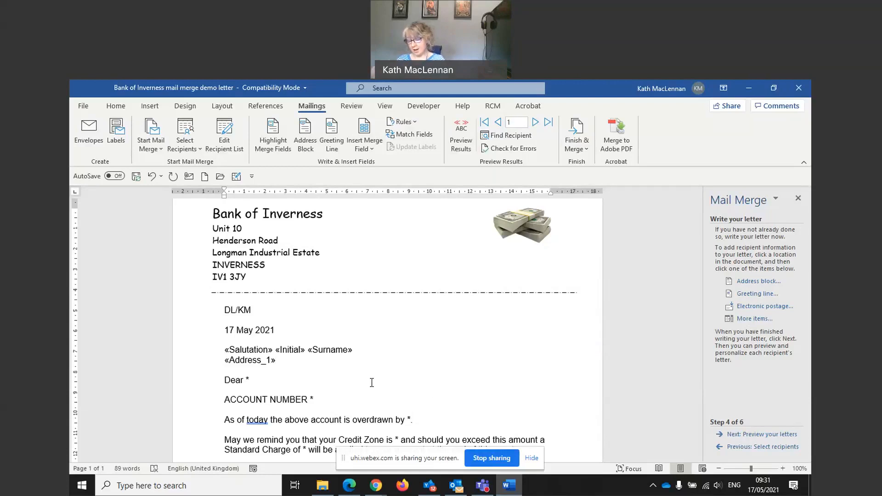
key("Return")
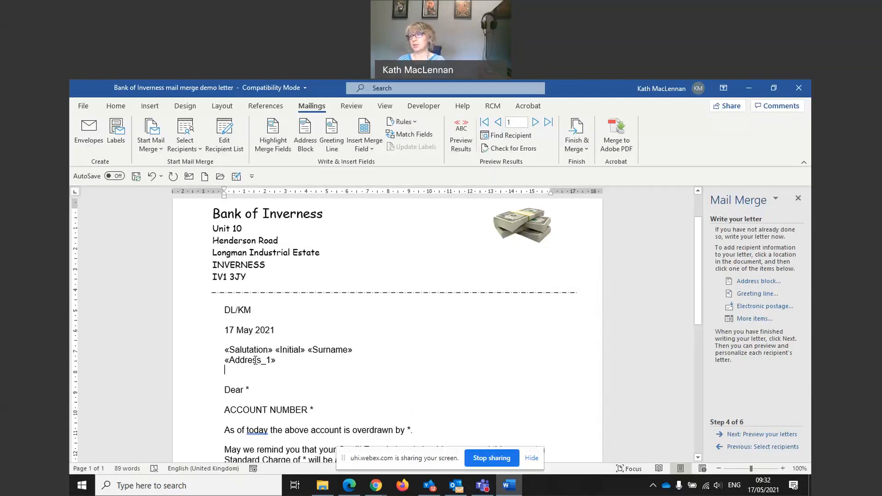
- Add a comma and a space after the Address 1 field, followed by the Address 2 merge field on the same line
left_click(290, 360)
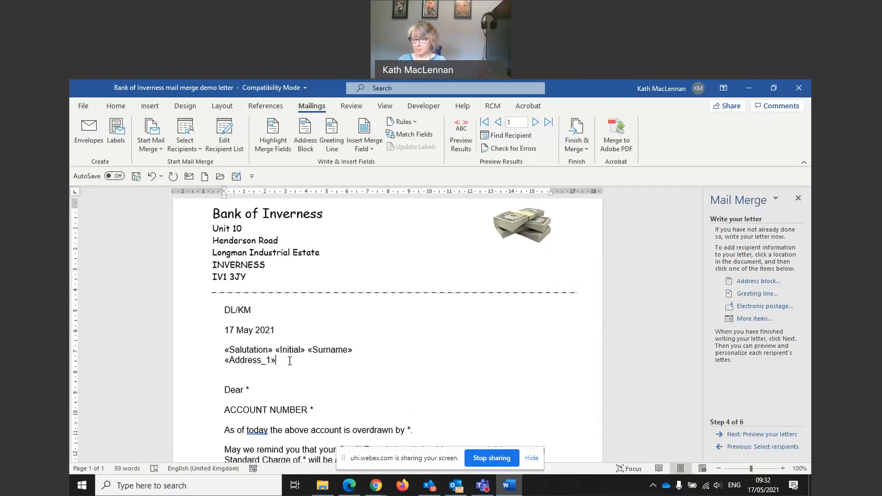
type(",")
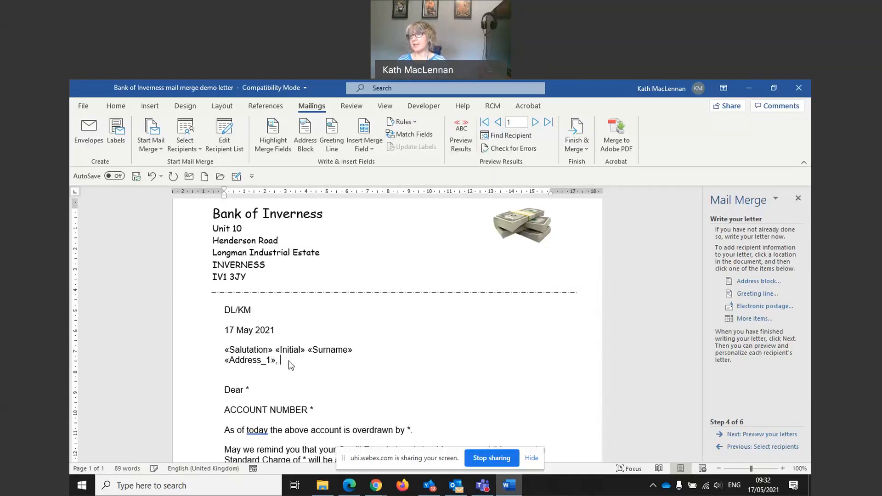
left_click(753, 319)
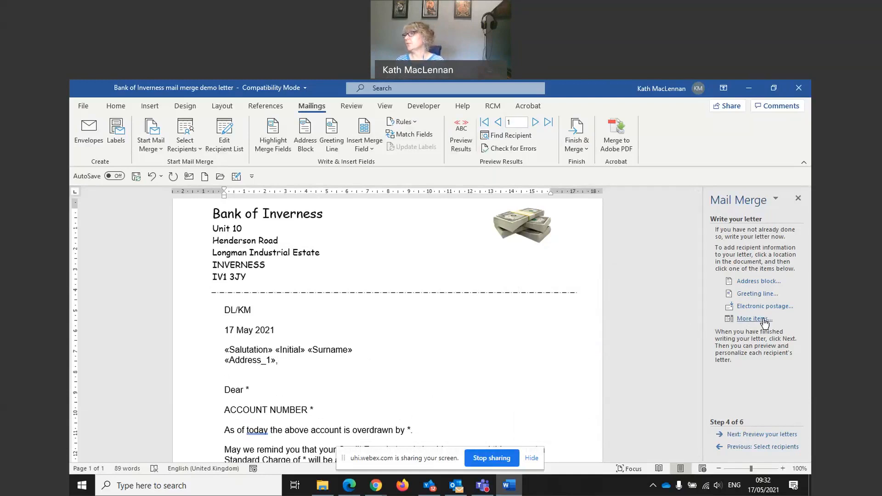
left_click(531, 355)
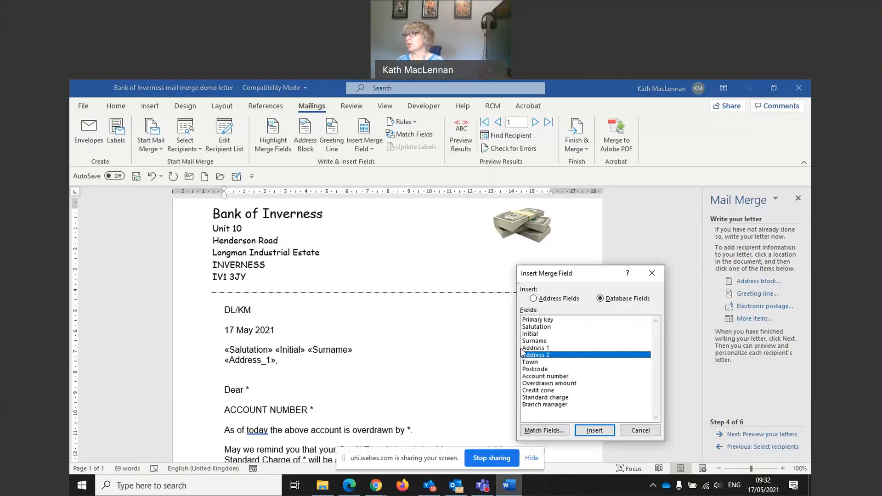
left_click(593, 430)
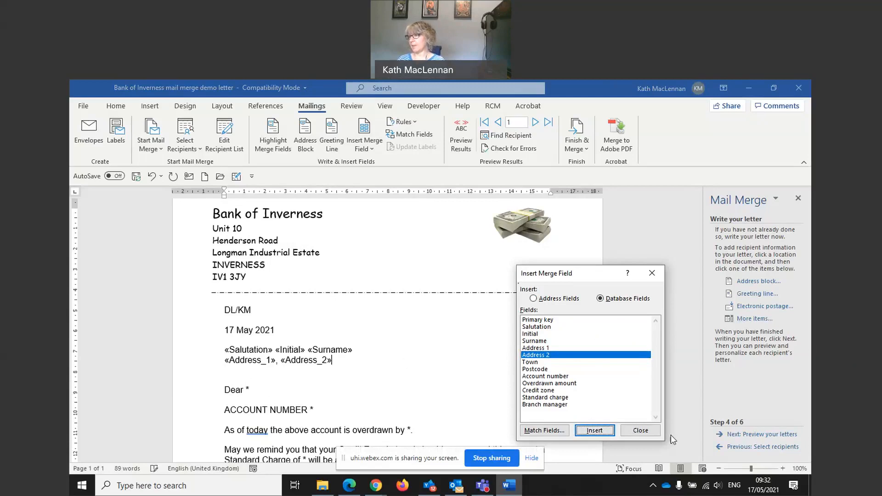
left_click(650, 429)
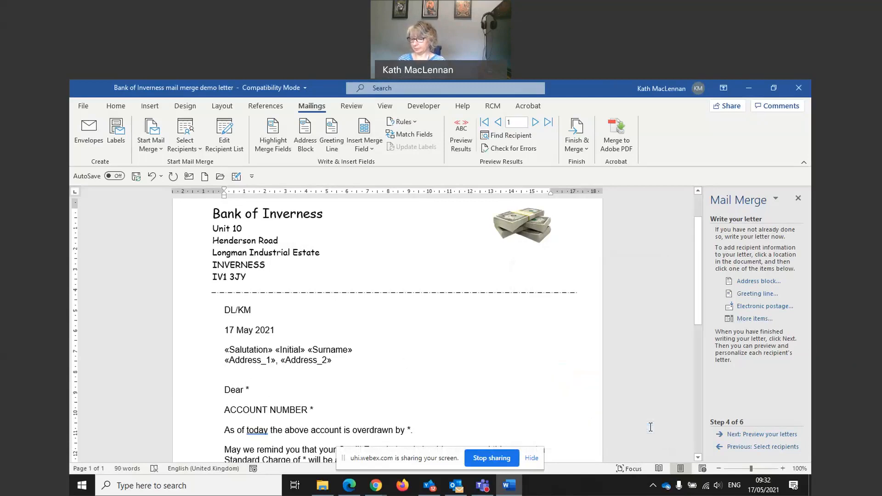
- Insert the Town merge field on a new line below the Address 1 and Address 2 fields
key("Return")
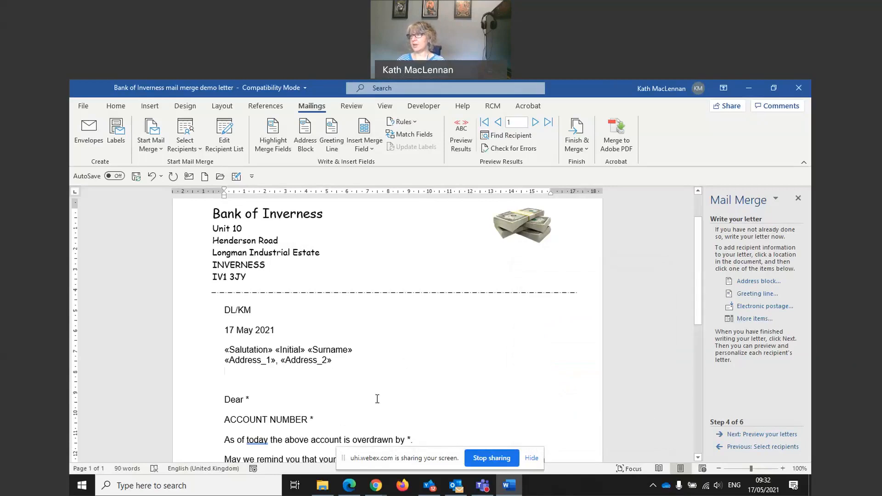
left_click(751, 319)
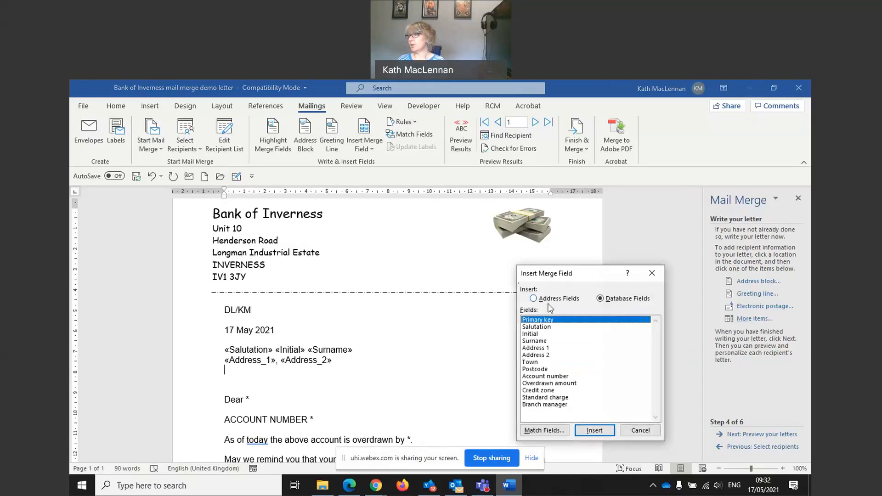
left_click(533, 362)
left_click(597, 432)
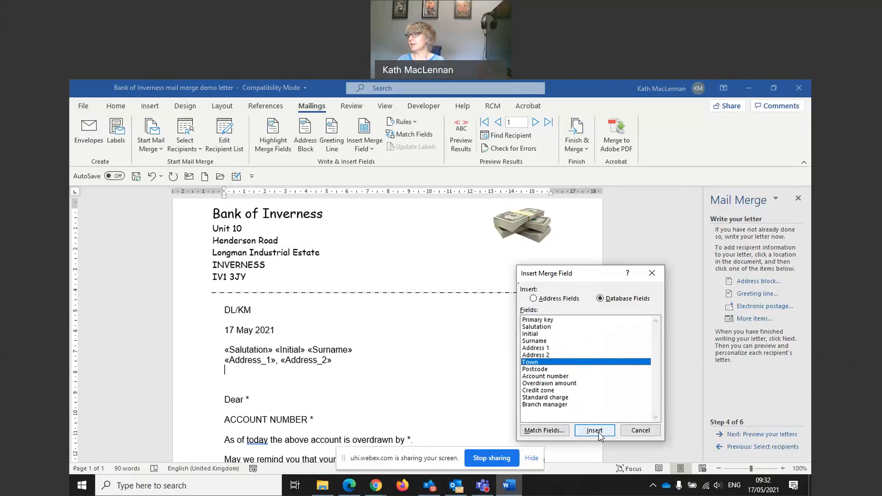
left_click(640, 430)
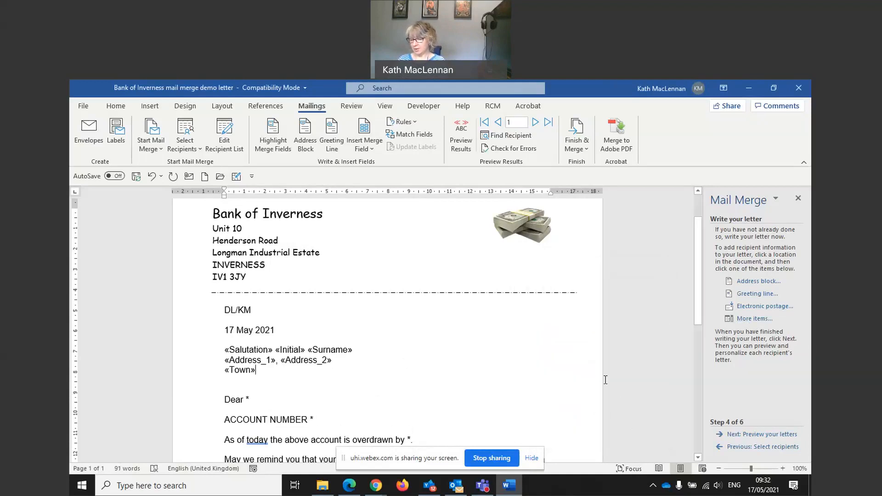
- Insert the Postcode merge field on a new line below the Town field
key("Return")
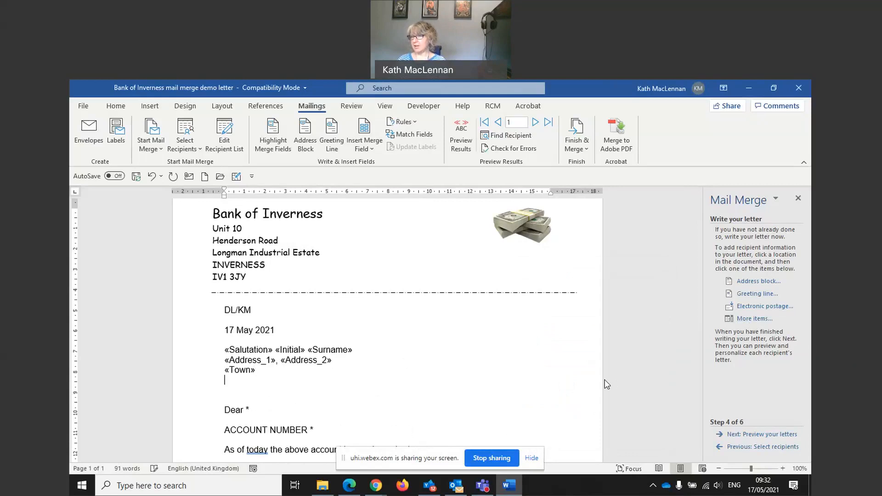
left_click(754, 319)
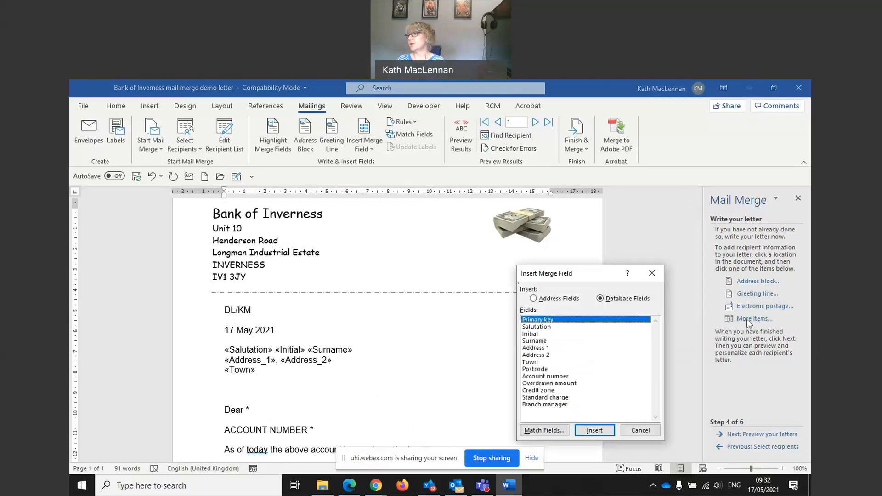
left_click(532, 369)
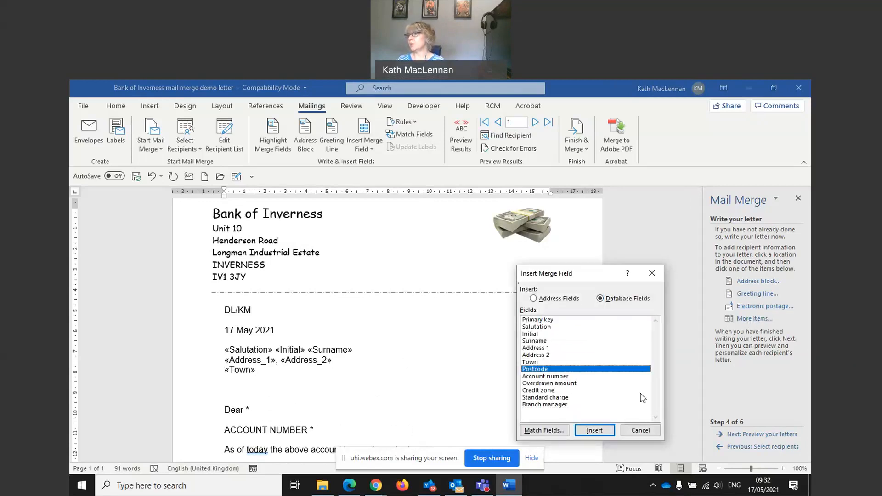
left_click(595, 430)
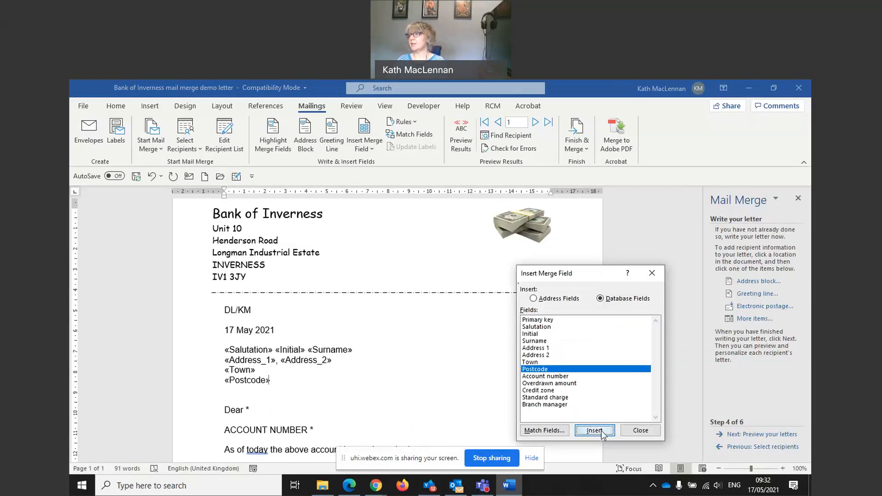
left_click(638, 432)
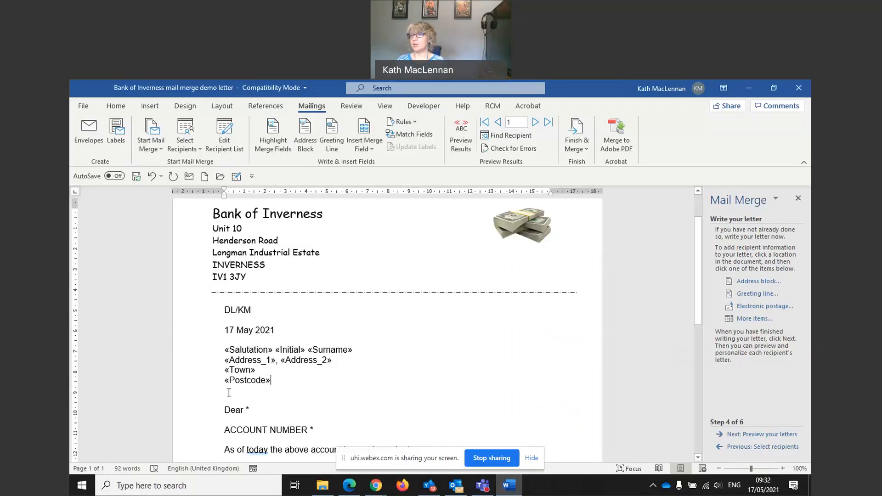
- Delete the asterisk placeholder after Dear and the extra blank line between the Postcode field and the greeting
left_click(256, 412)
key("BackSpace")
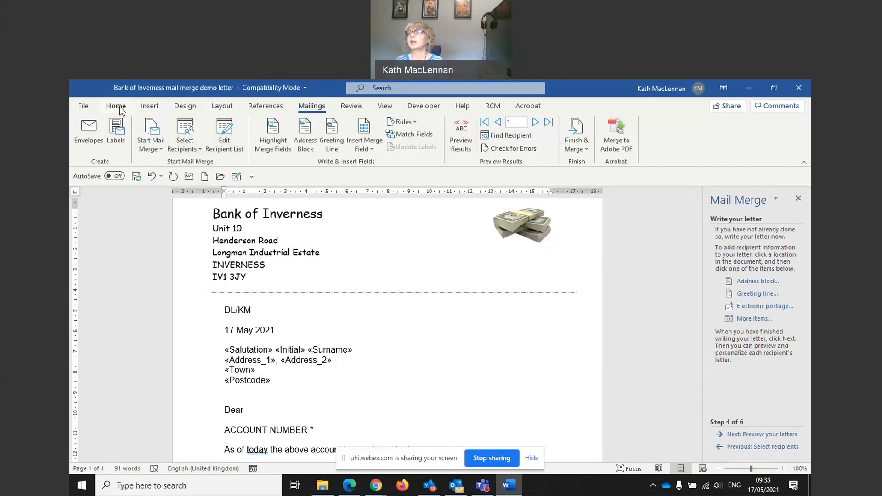
key("BackSpace")
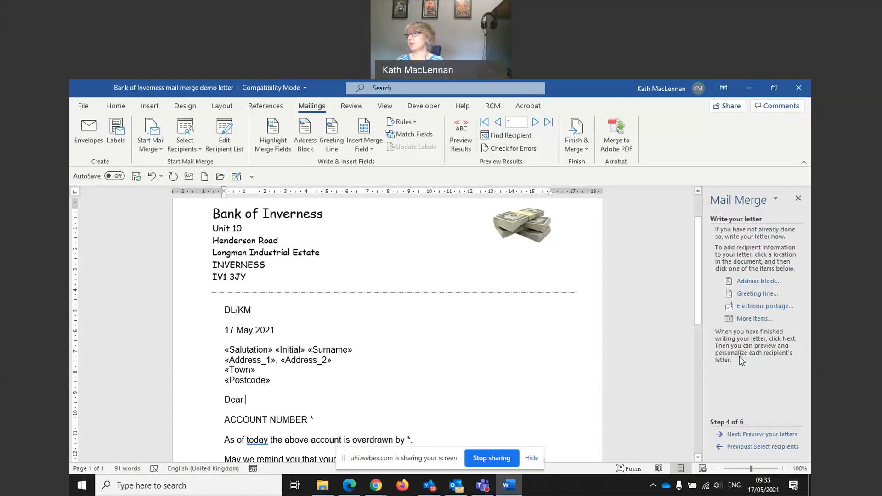
- Insert the Salutation and Surname merge fields after Dear, separated by a space
left_click(753, 319)
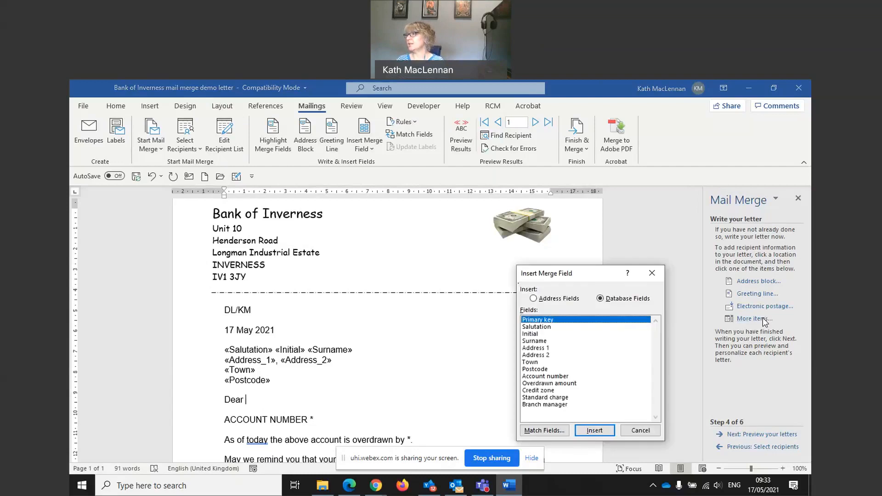
left_click(569, 327)
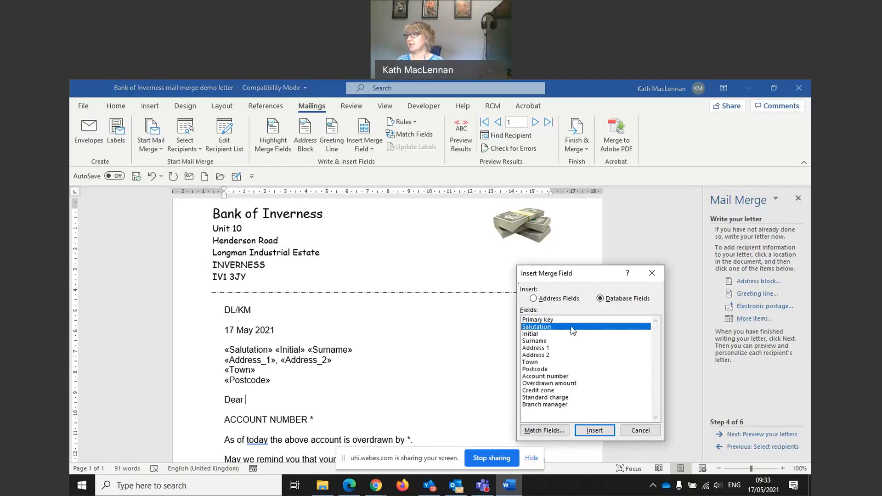
left_click(594, 430)
left_click(639, 430)
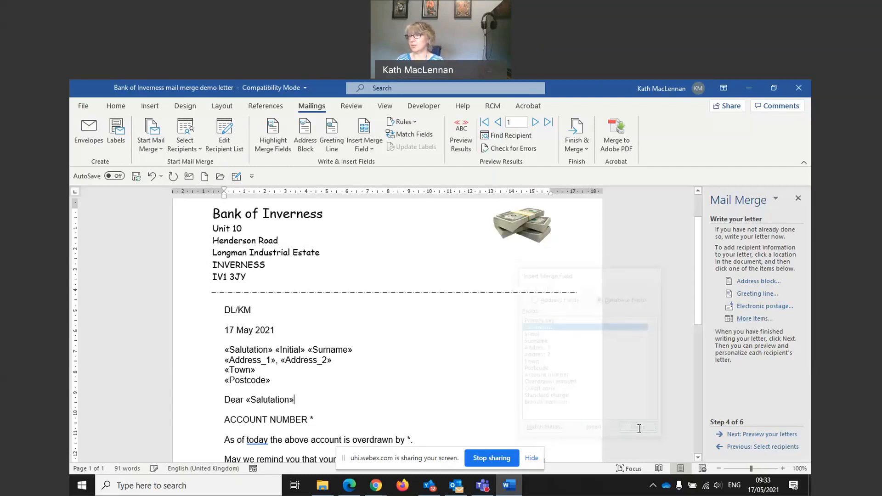
left_click(754, 320)
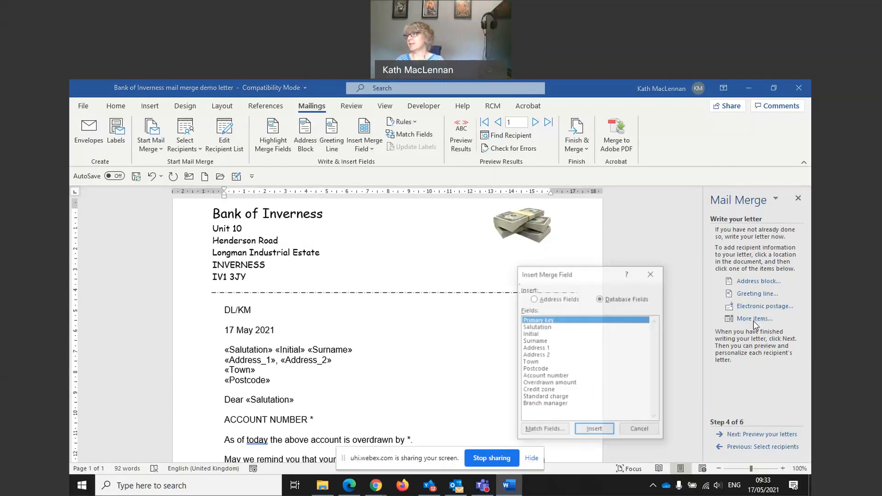
left_click(534, 341)
left_click(594, 430)
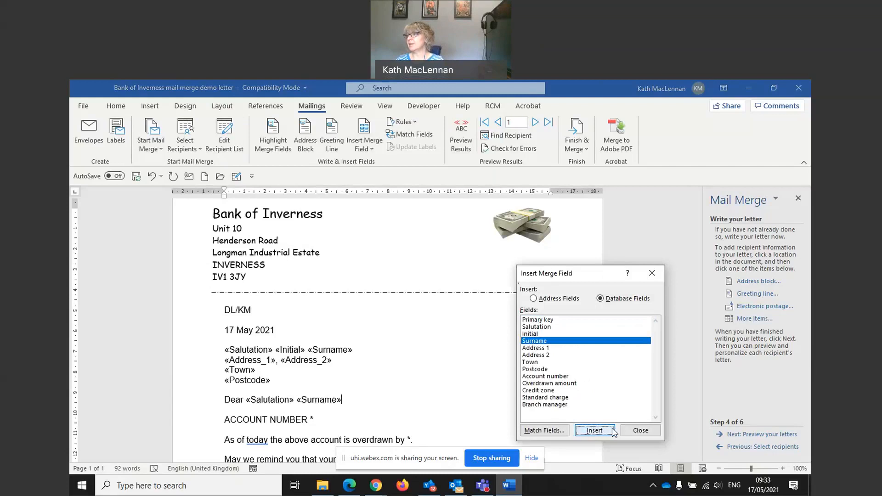
left_click(640, 430)
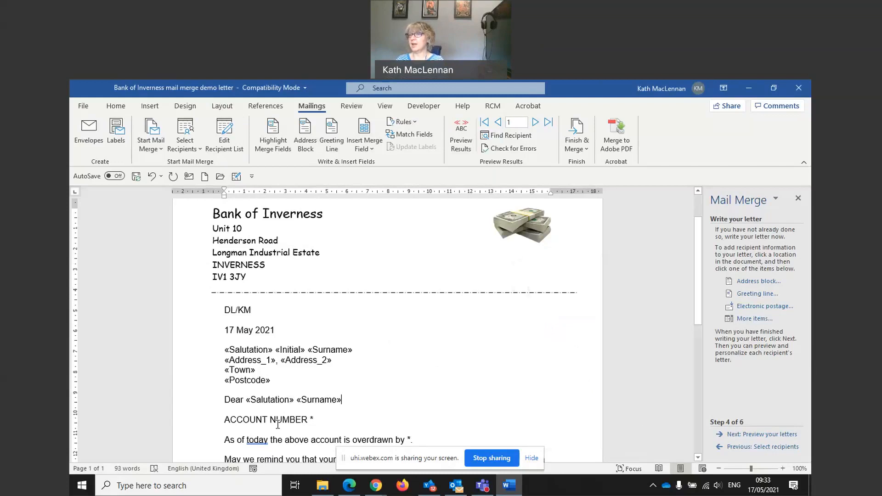
- Replace the asterisk after ACCOUNT NUMBER with the Account number merge field
key("BackSpace")
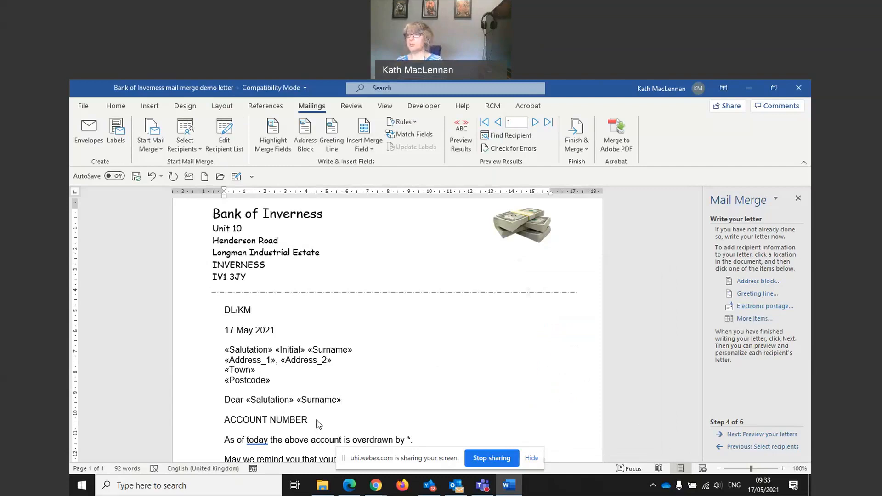
left_click(750, 322)
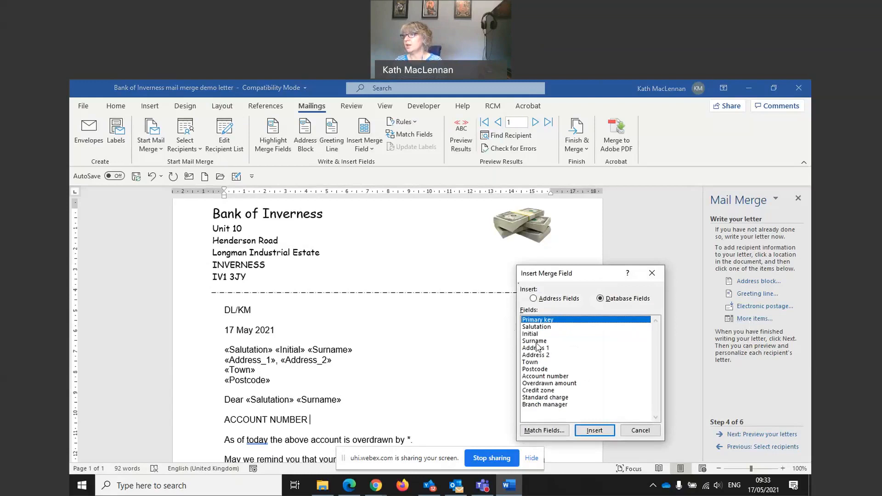
left_click(544, 381)
left_click(597, 433)
left_click(640, 431)
- Replace the asterisk after "overdrawn by" with the Overdrawn amount merge field, ending the sentence with a full stop
scroll(519, 380, "down", 3)
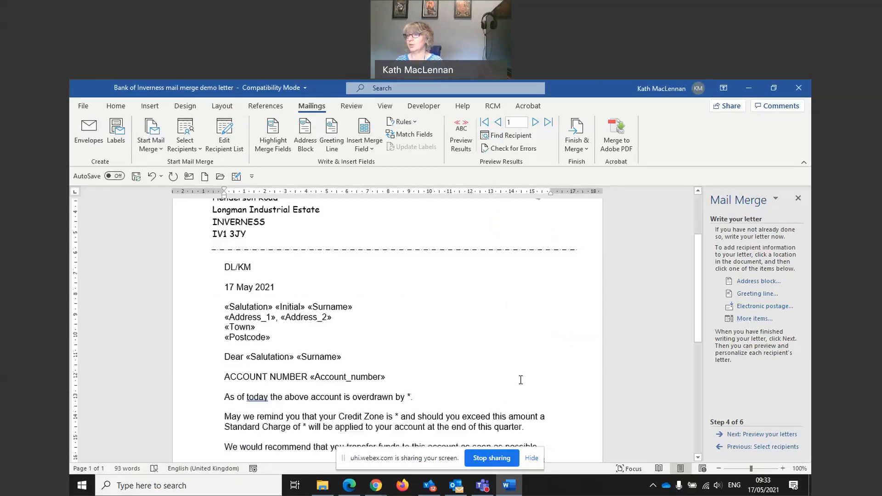
double_click(410, 362)
key("Delete")
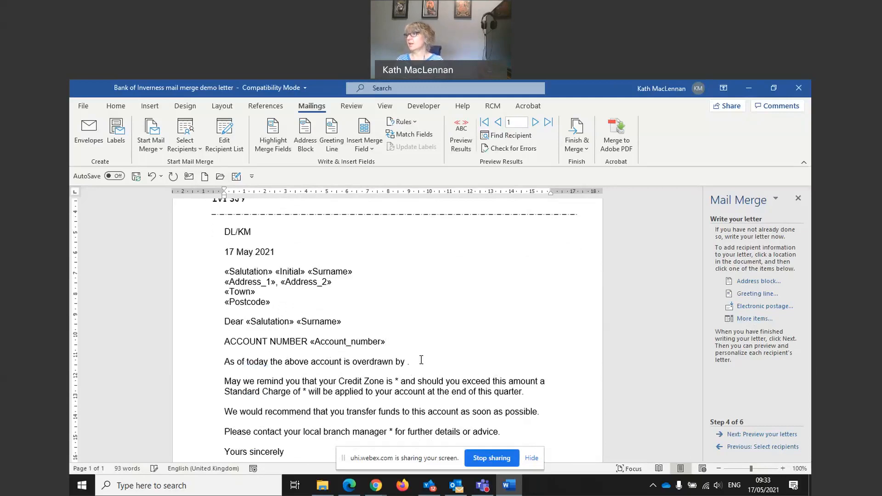
left_click(753, 318)
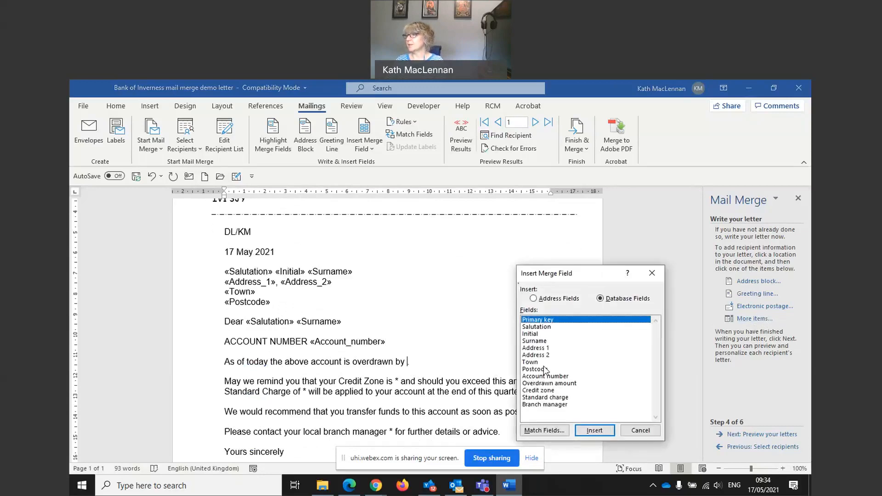
left_click(546, 383)
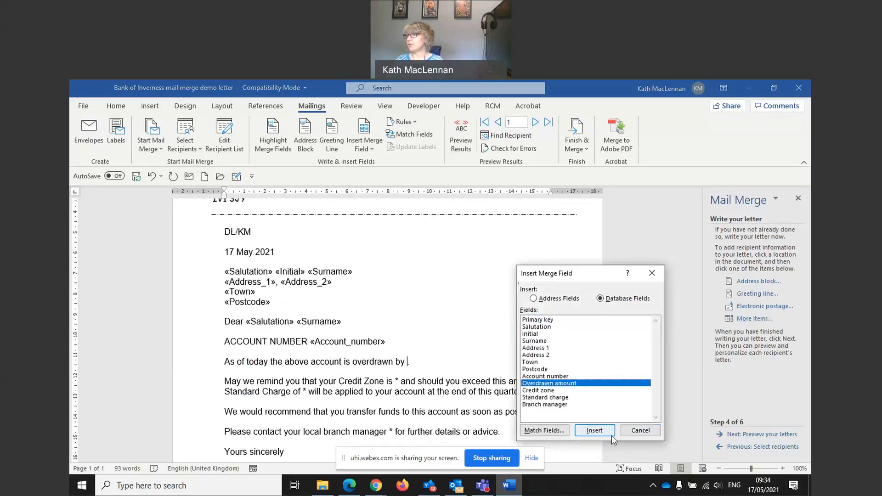
left_click(594, 430)
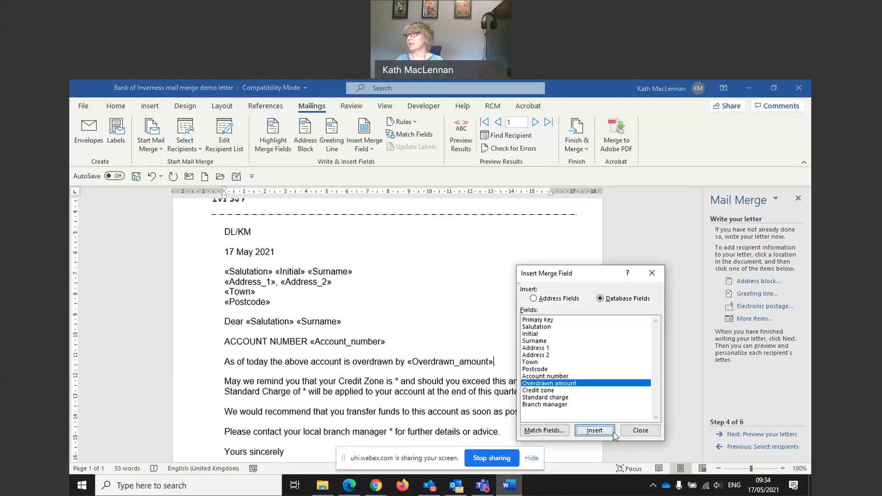
left_click(640, 430)
type(".")
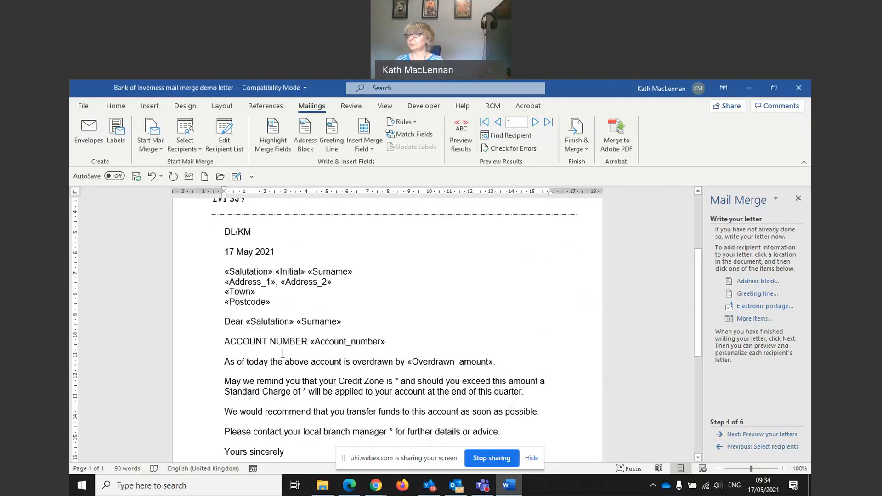
- Replace the asterisk after "your Credit Zone is" with the Credit zone merge field
double_click(396, 381)
key("Delete")
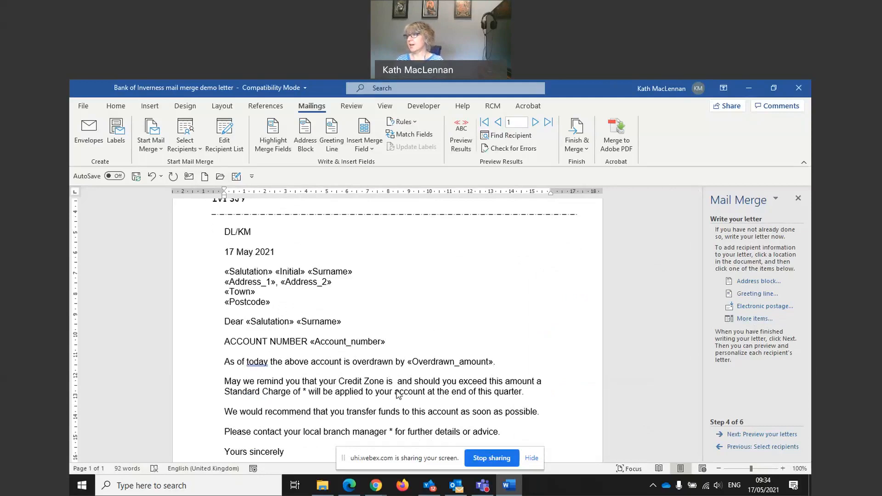
left_click(755, 320)
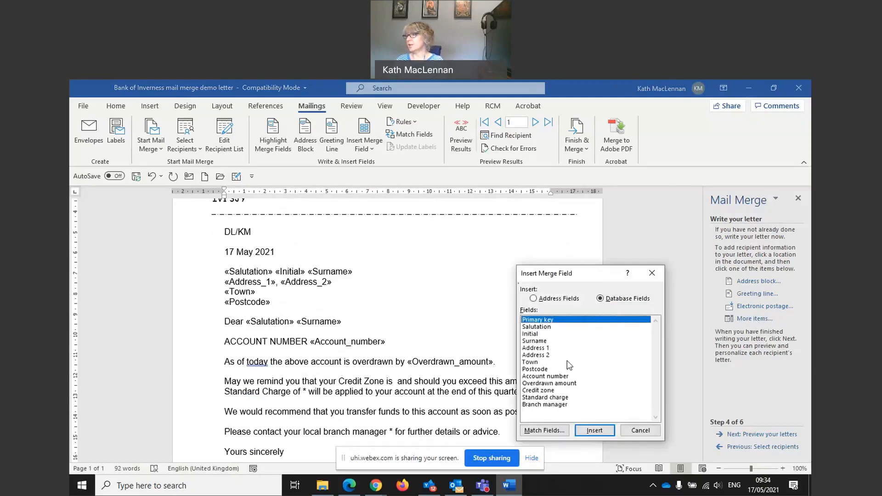
left_click(539, 391)
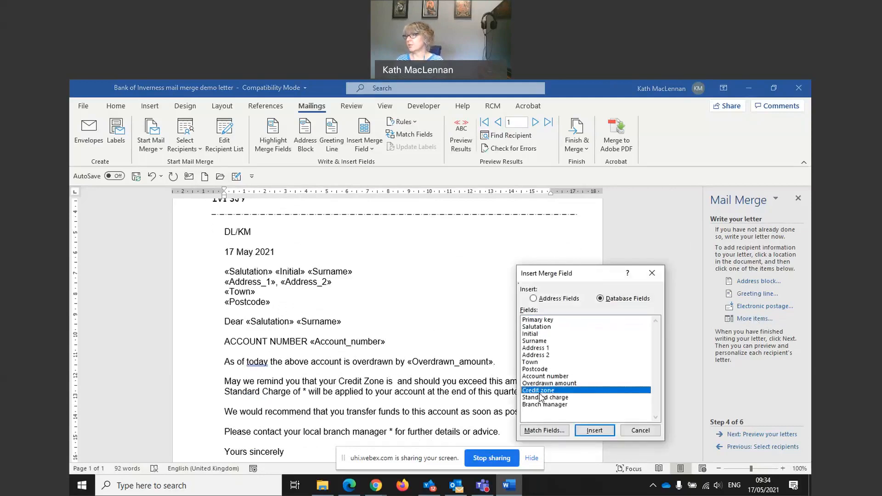
left_click(597, 430)
left_click(640, 431)
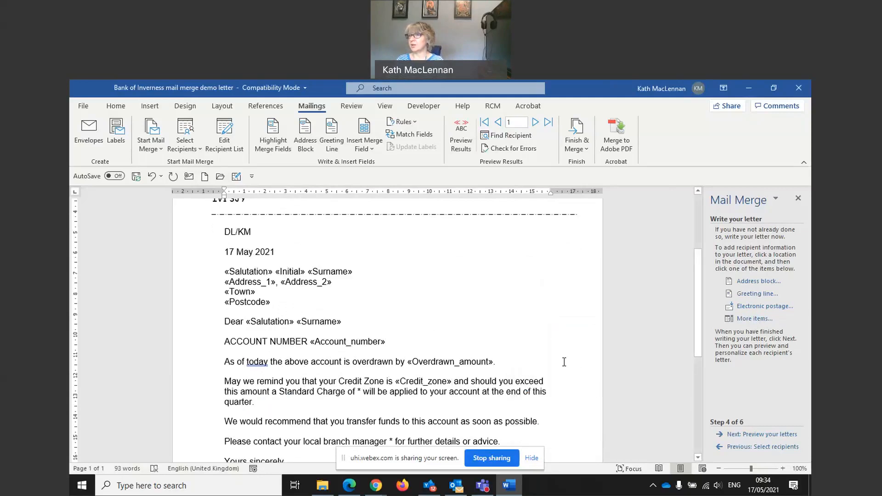
- Replace the asterisk after "a Standard Charge of" with the Standard charge merge field
double_click(361, 391)
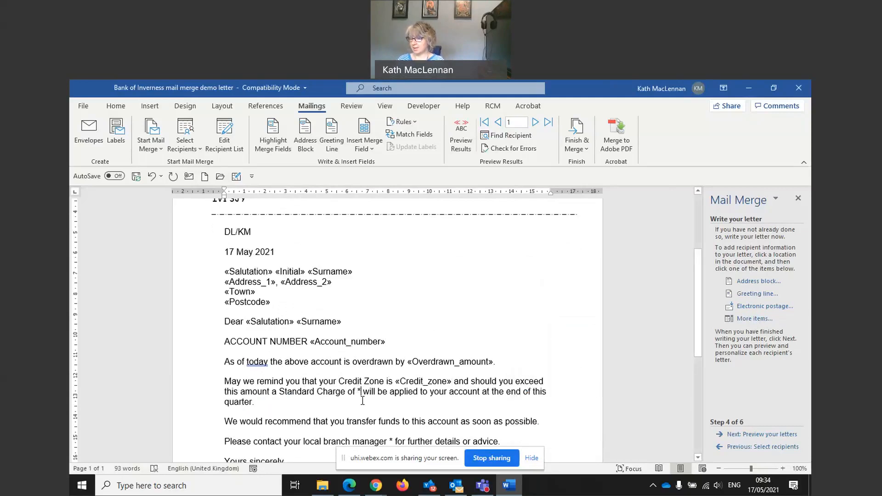
key("Delete")
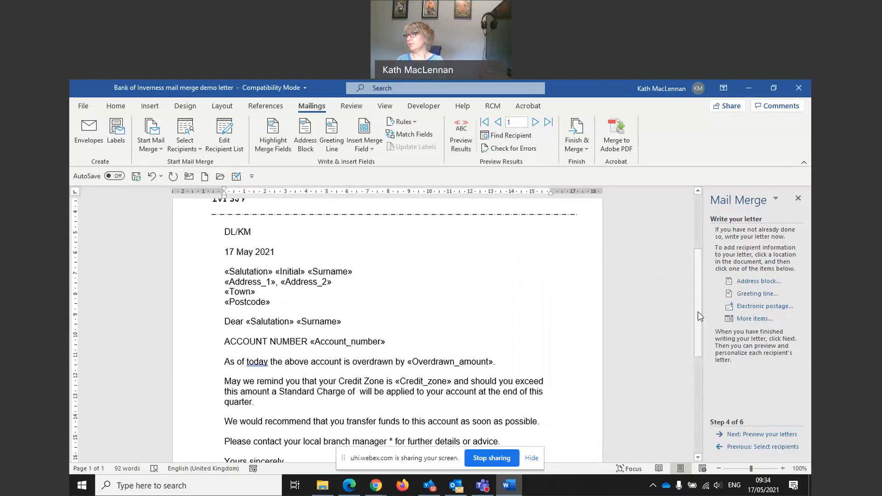
left_click(753, 318)
left_click(540, 397)
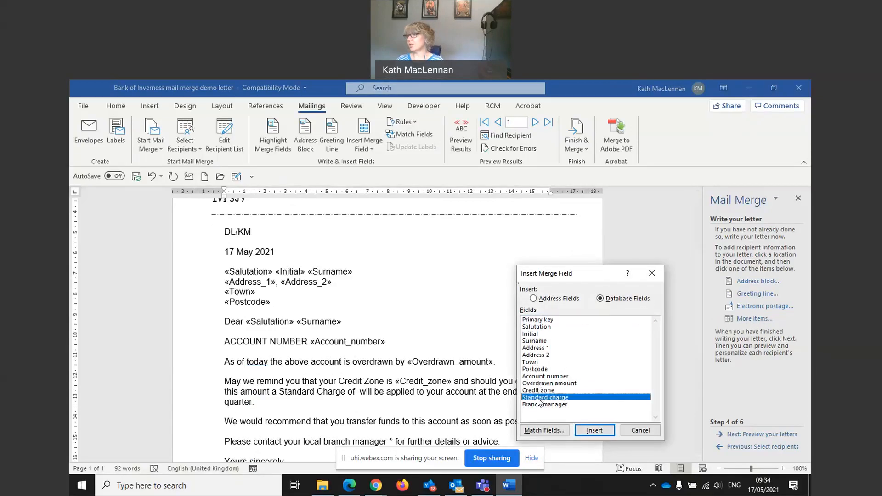
left_click(596, 431)
left_click(640, 431)
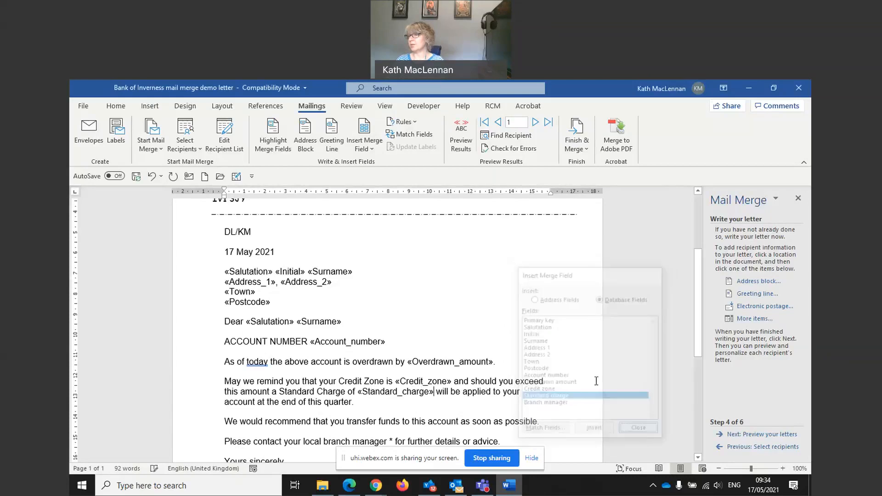
- Replace the asterisk after "your local branch manager" with the Branch manager merge field
scroll(369, 331, "down", 3)
left_click(394, 338)
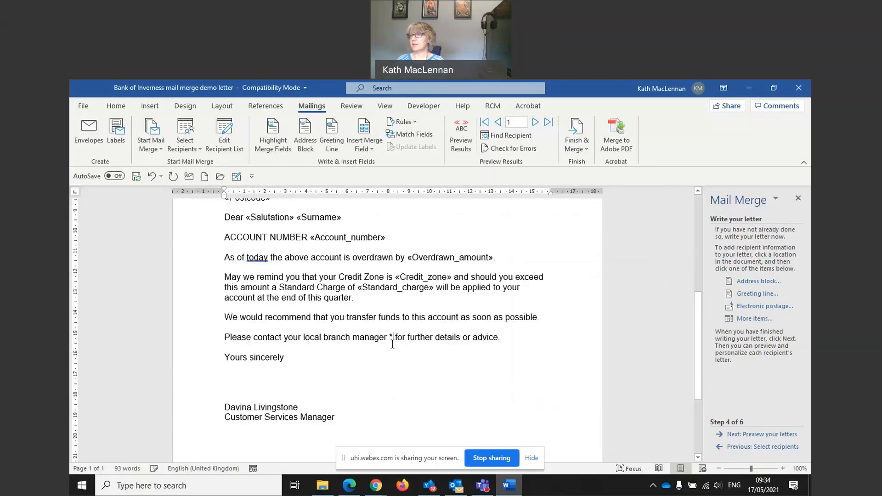
key("BackSpace")
left_click(753, 318)
left_click(529, 405)
left_click(594, 431)
left_click(639, 430)
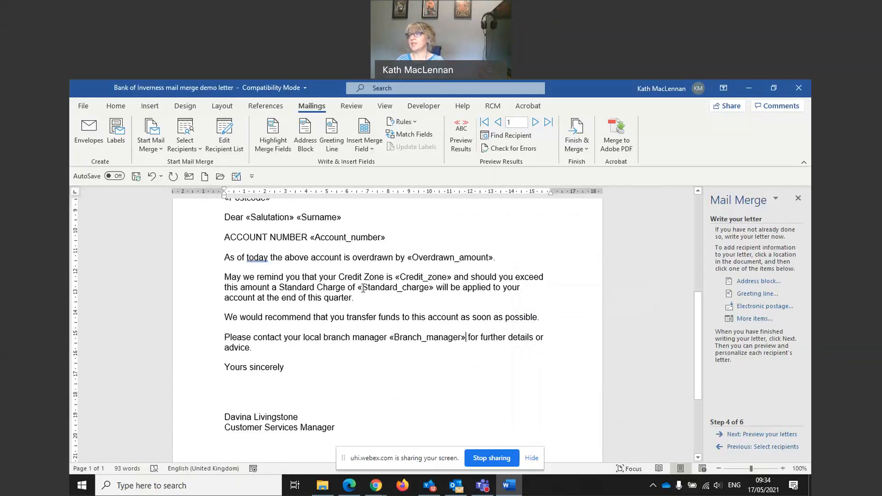
- Preview the merged letters for recipients 1 and 2 to check the inserted fields
left_click(746, 435)
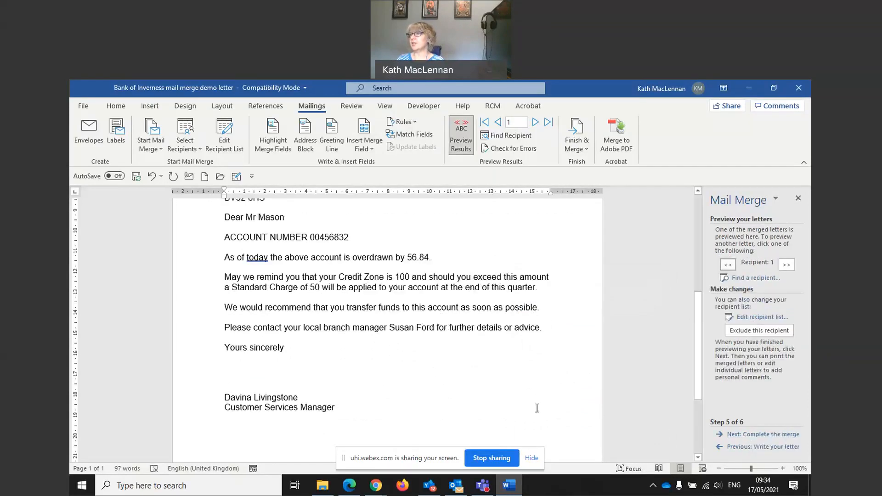
scroll(536, 407, "up", 3)
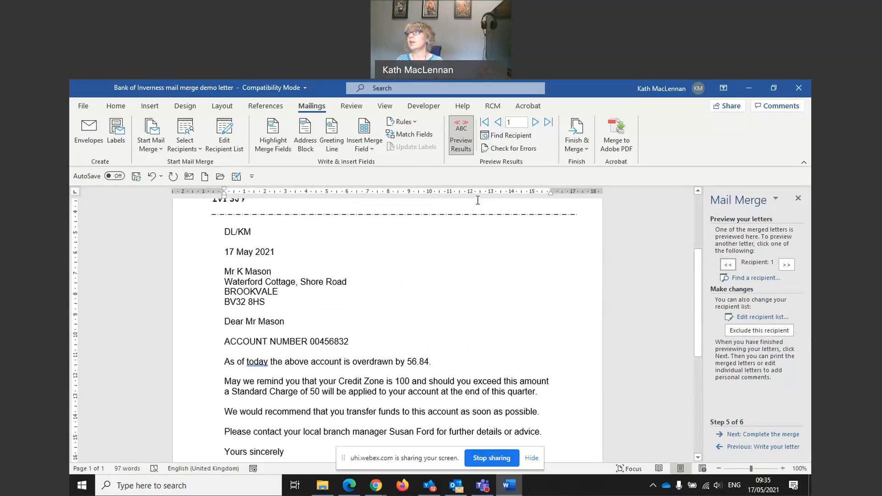
left_click(536, 122)
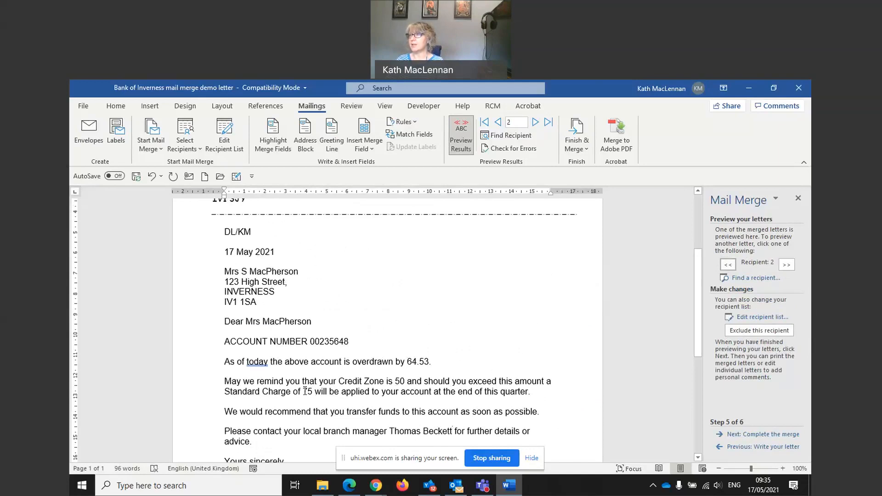
- Remove the comma between the Address 1 and Address 2 fields in the letter and preview the address for recipients 2 and 1
left_click(772, 448)
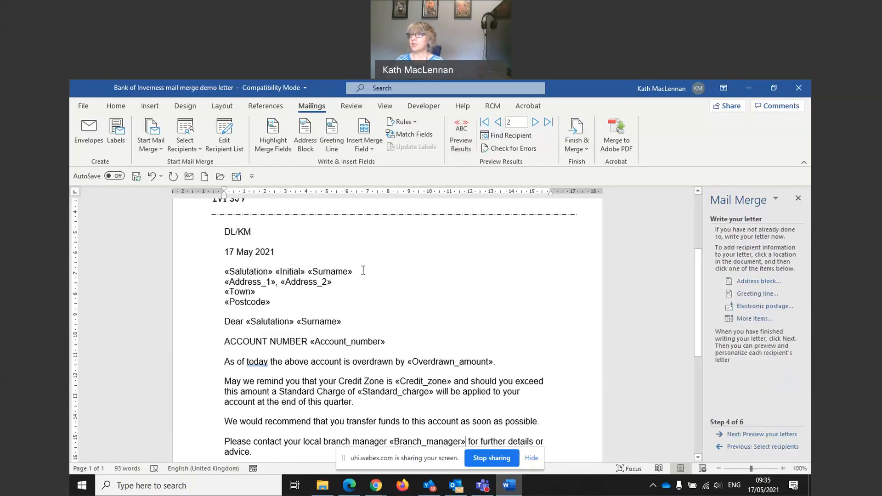
left_click(279, 285)
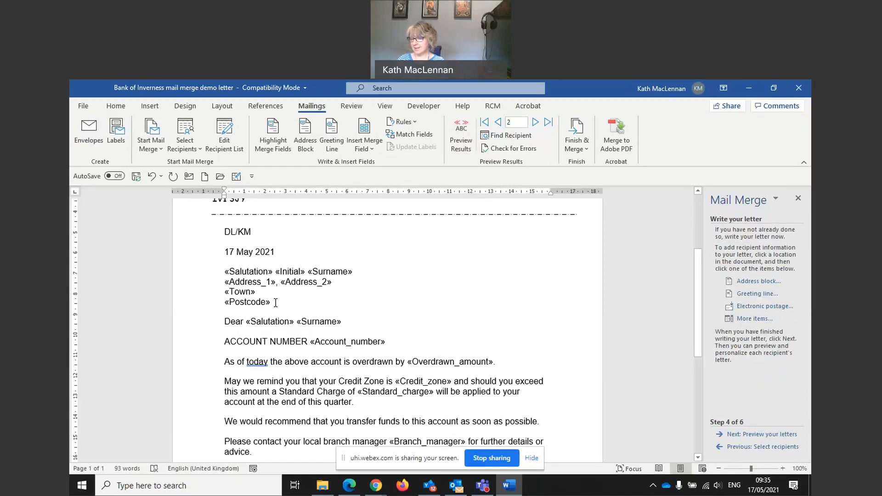
key("BackSpace")
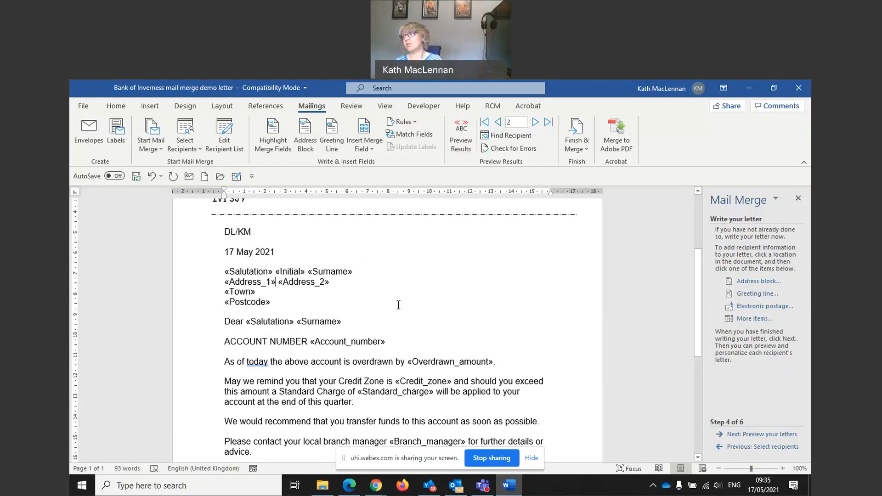
left_click(750, 435)
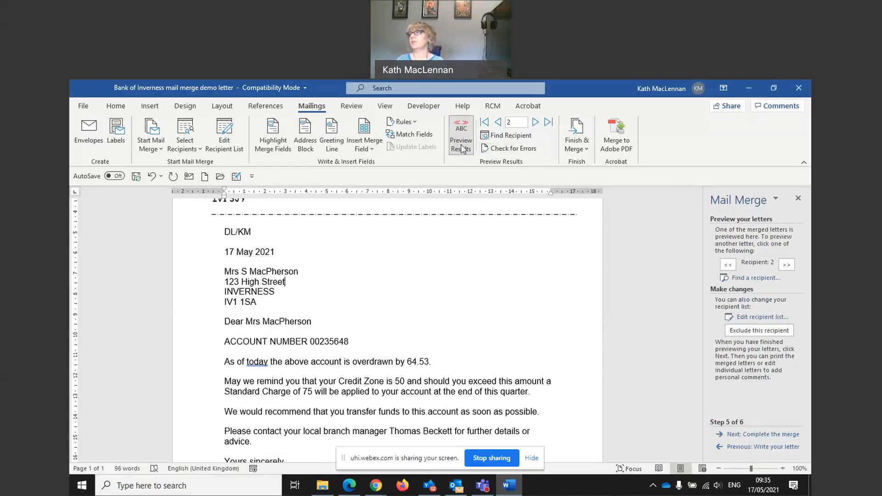
left_click(499, 122)
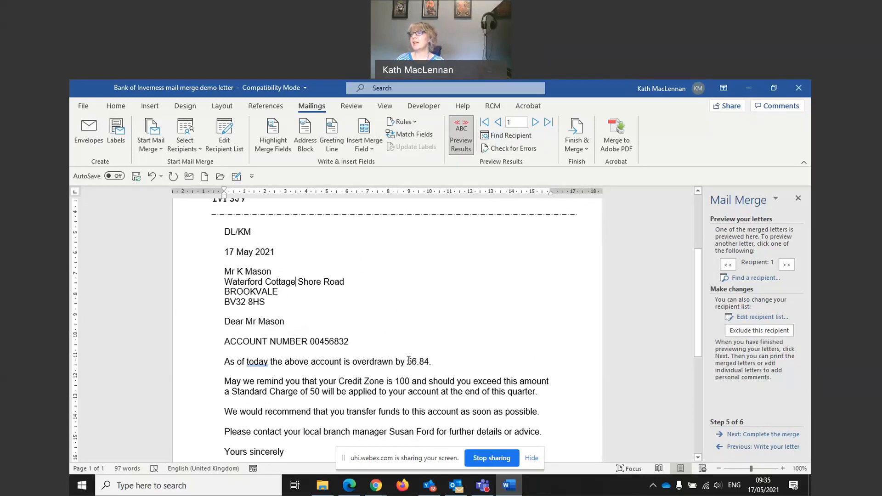
- Return to writing the letter and insert a £ sign before the Overdrawn amount, Credit zone and Standard charge fields
left_click(741, 449)
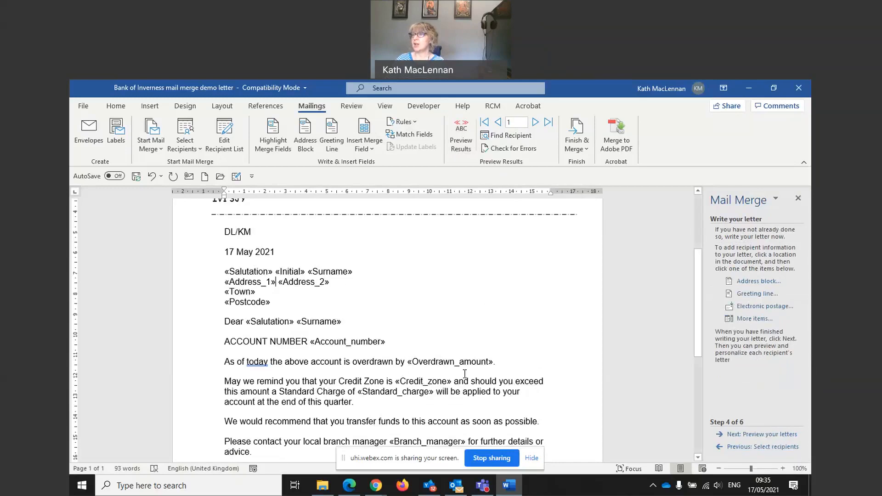
left_click(409, 361)
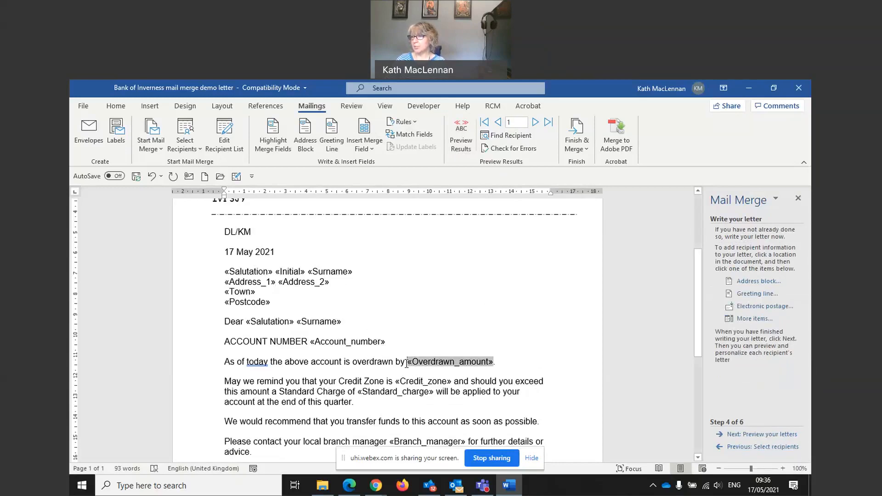
left_click(407, 362)
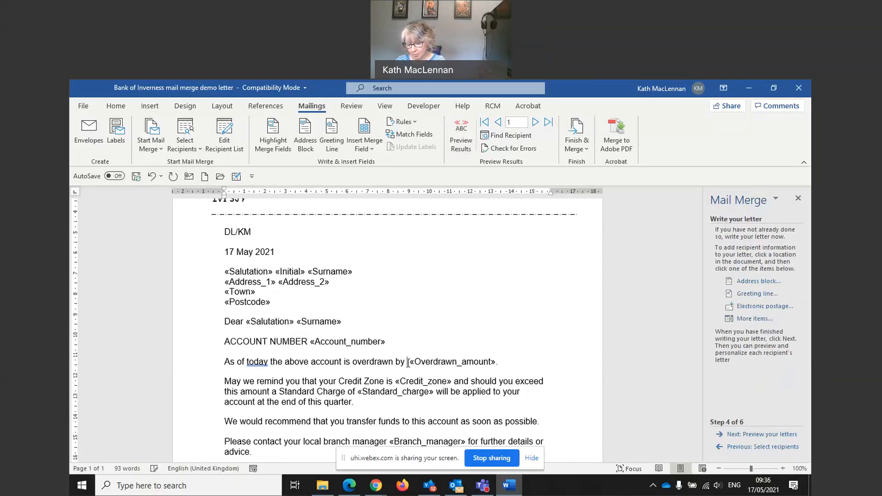
type("£")
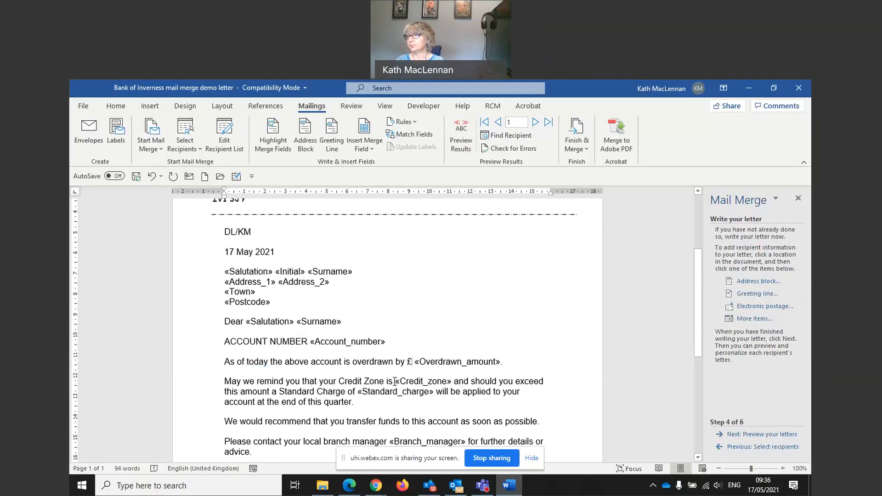
type("£")
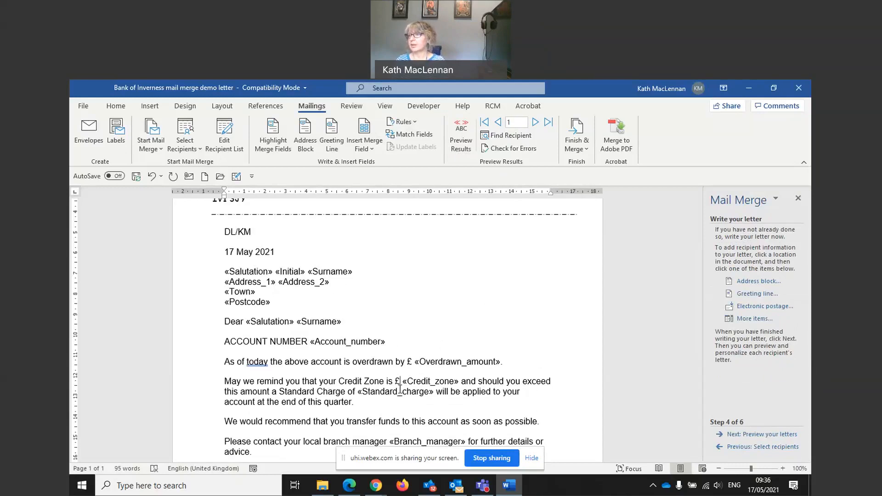
left_click(362, 394)
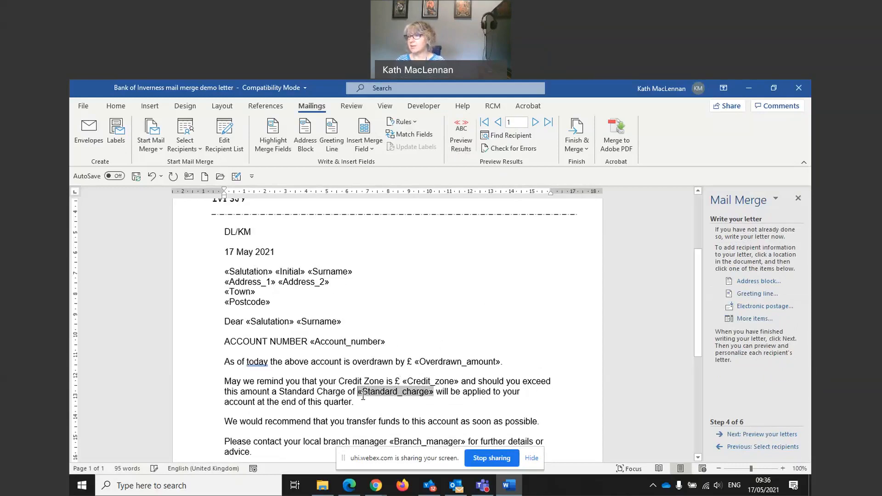
key("Left")
type("£")
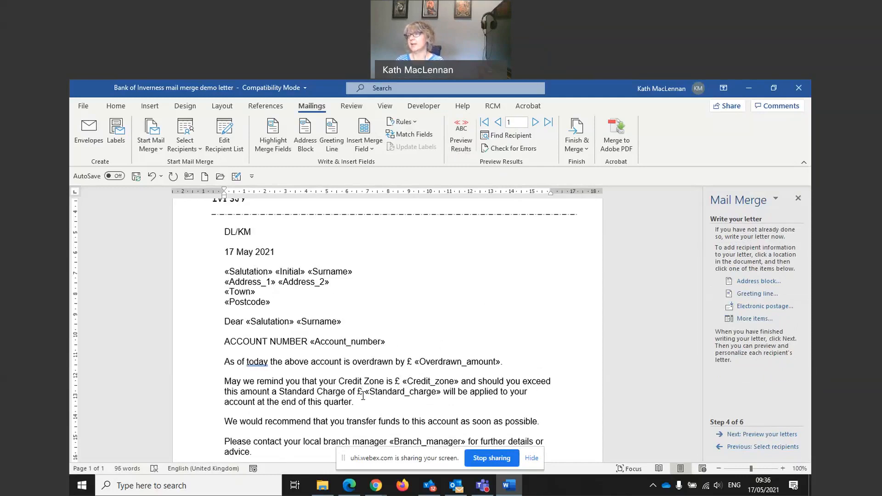
- Preview the letters for recipients 1 and 2 again to check the £ signs before the amounts
left_click(768, 436)
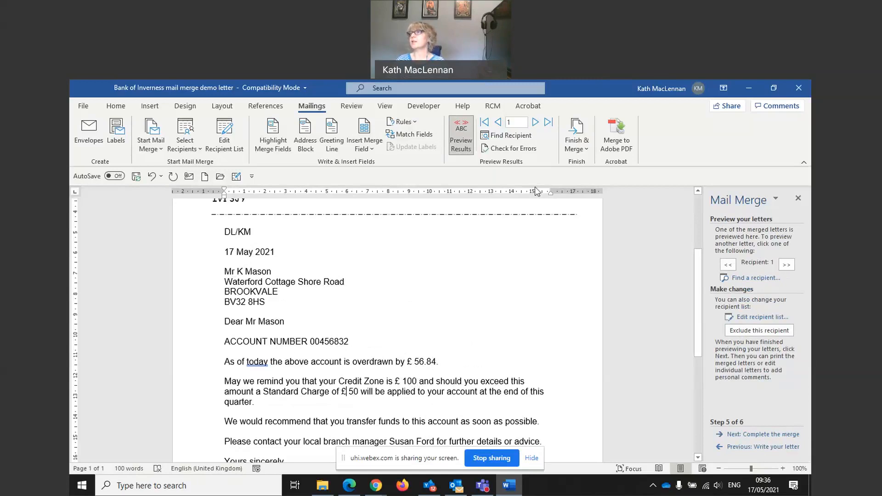
left_click(535, 121)
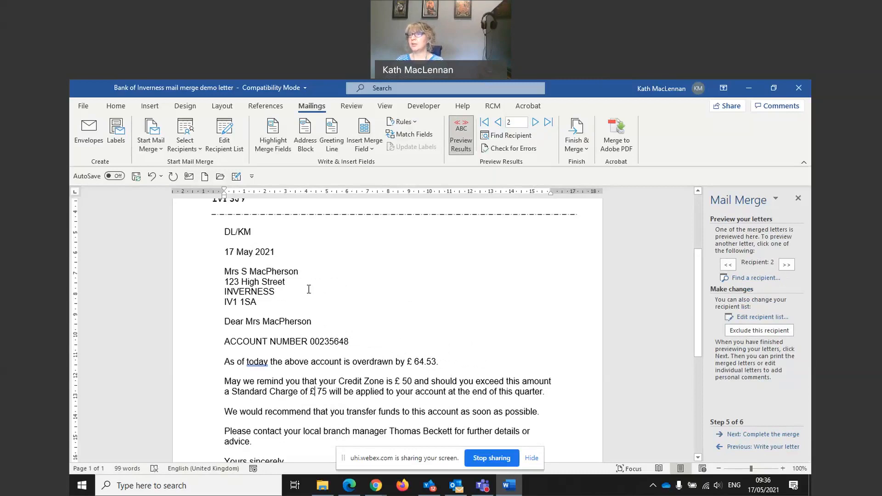
- Advance to completing the merge, check the record options for printing the merged letters, and cancel without printing
left_click(750, 439)
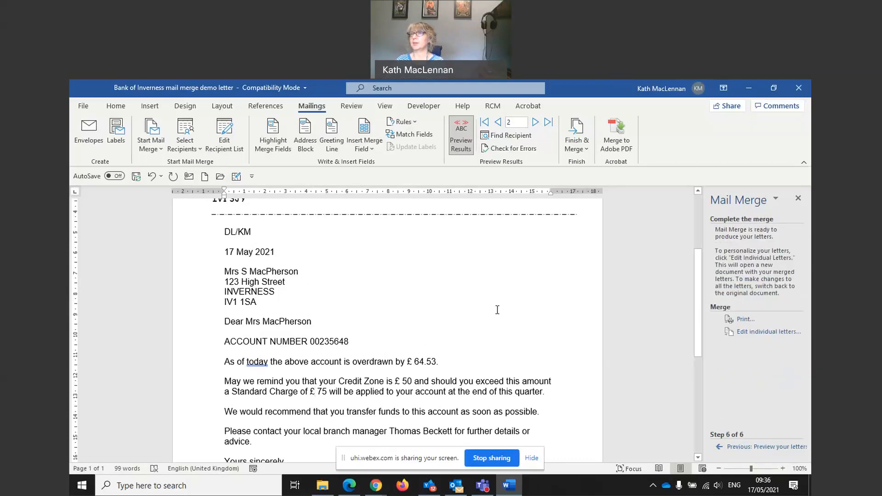
left_click(743, 320)
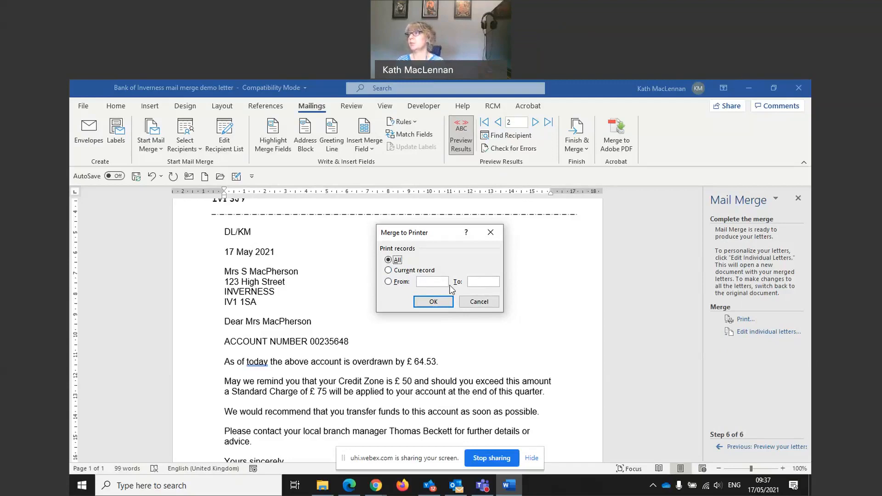
left_click(478, 302)
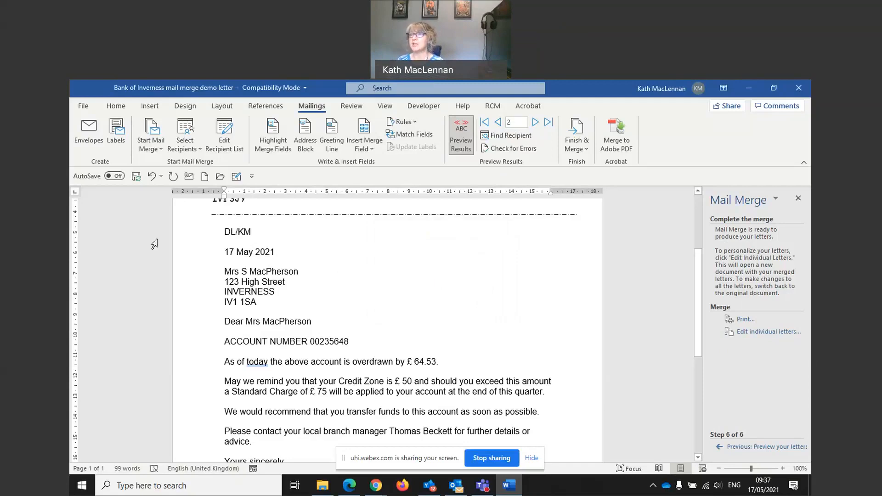
- Save a copy of the letter in the NC AIT practice folder as "Bank of Inverness mail merge demo letter merged version"
left_click(83, 106)
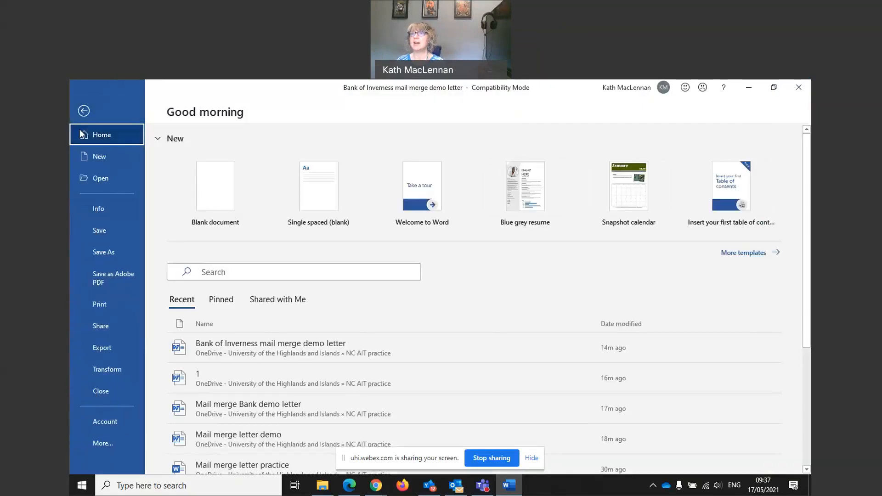
left_click(108, 253)
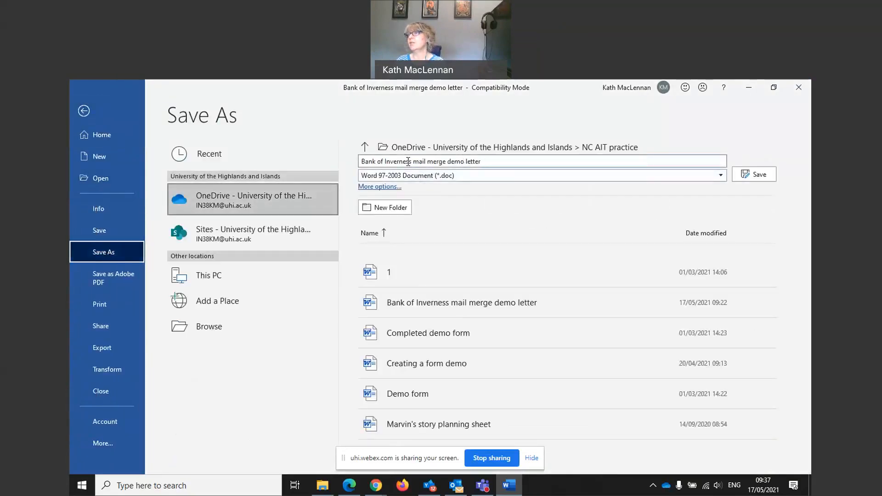
left_click(483, 161)
left_click(483, 161)
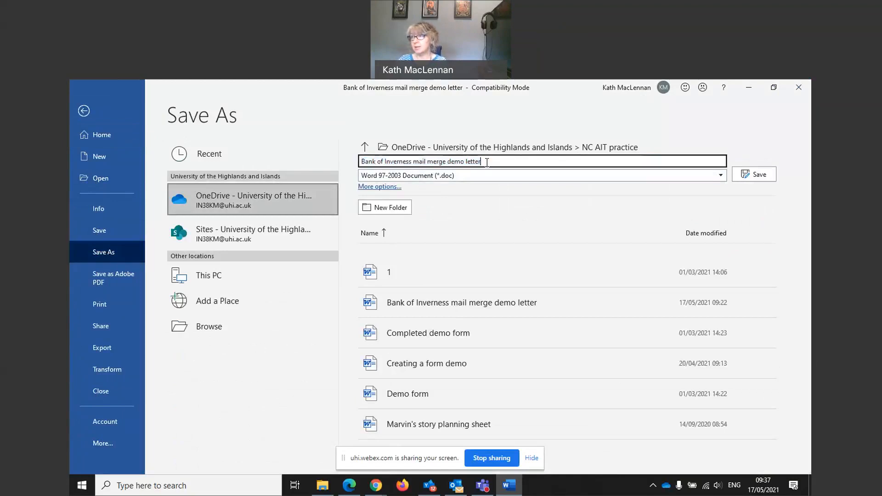
type("merged version")
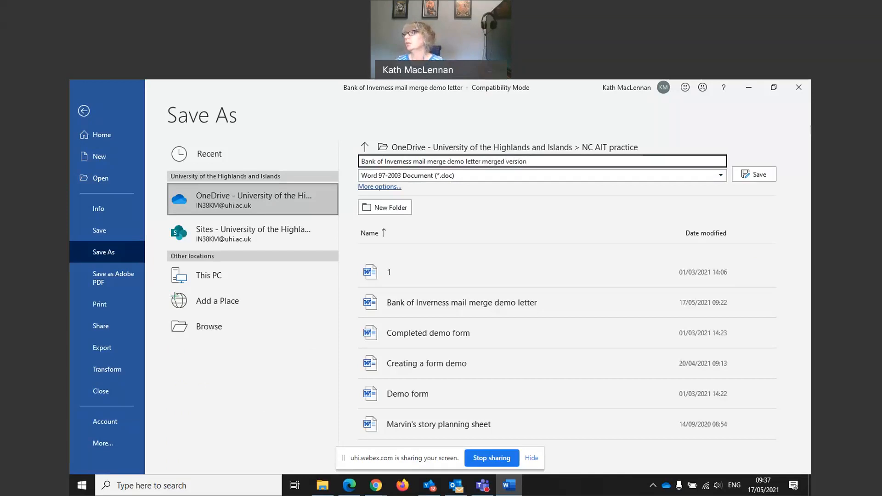
left_click(761, 175)
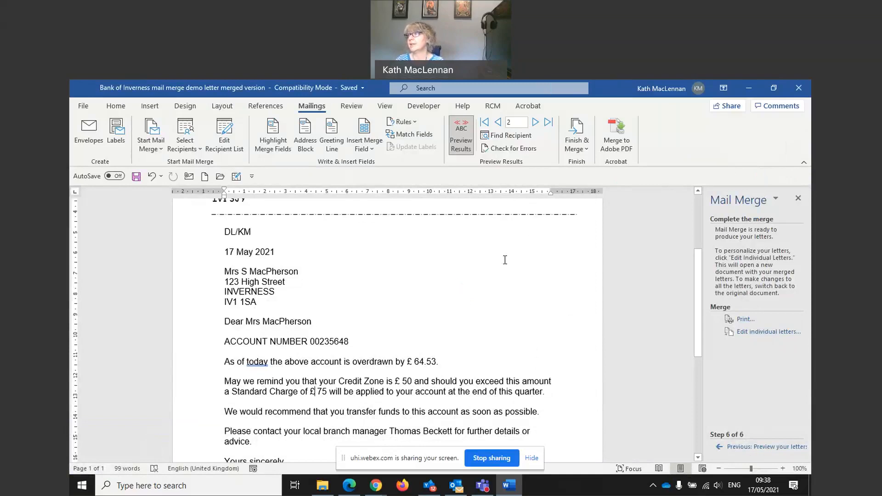
- Close the Mail Merge wizard, look over the rest of the letter and stop sharing the screen
left_click(798, 198)
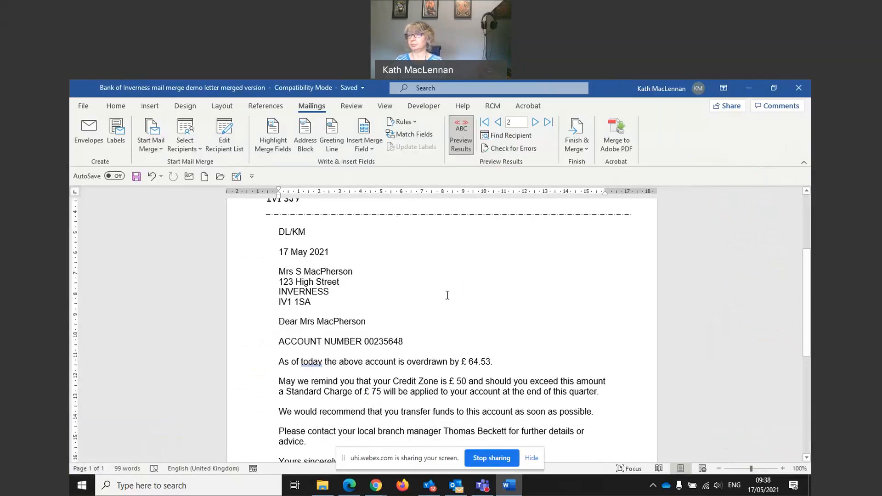
scroll(422, 345, "down", 1)
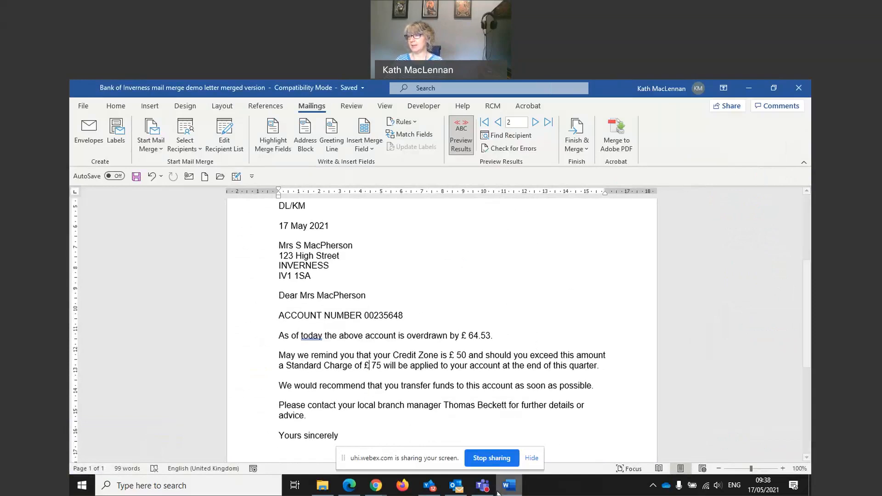
left_click(488, 459)
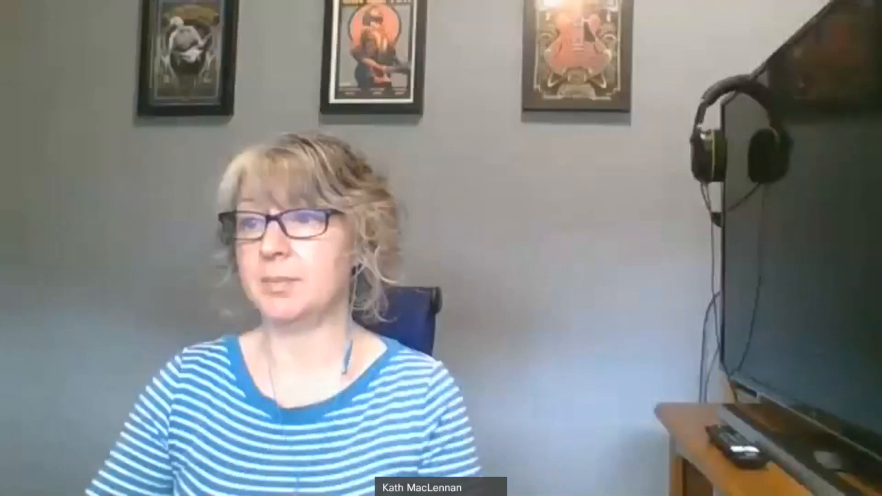